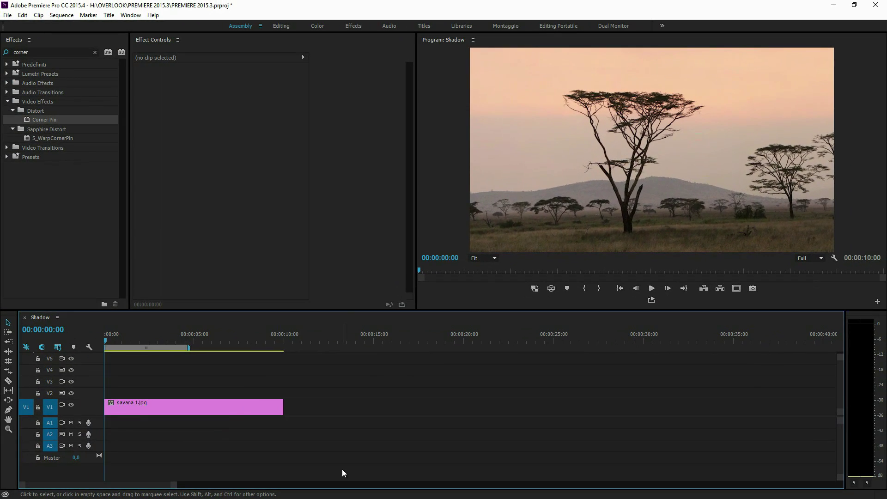
Step: Scale savana 1.jpg to 151, shift it left to 531/365, and place savana 1 erba pp.png on V2
{"action": "left_click", "coordinate": [178, 411]}
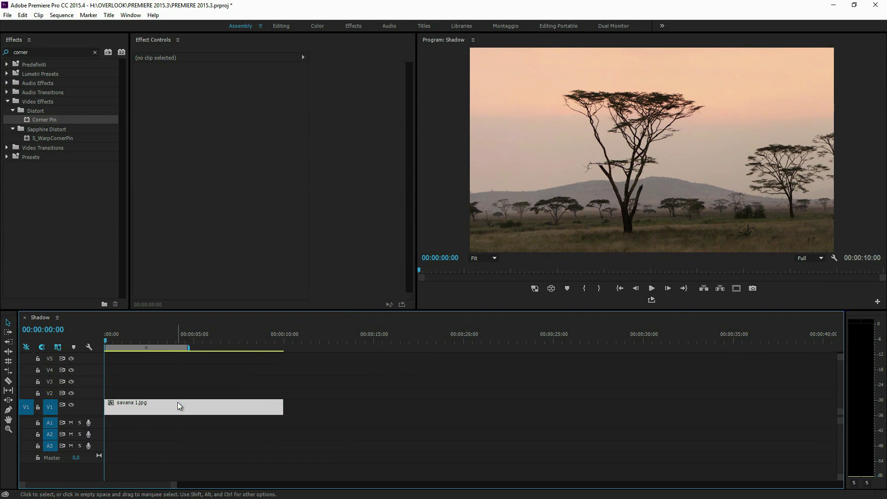
{"action": "mouse_move", "coordinate": [175, 91]}
{"action": "left_mouse_down"}
{"action": "mouse_move", "coordinate": [192, 93]}
{"action": "mouse_move", "coordinate": [30, 138]}
{"action": "mouse_move", "coordinate": [92, 134]}
{"action": "left_mouse_up"}
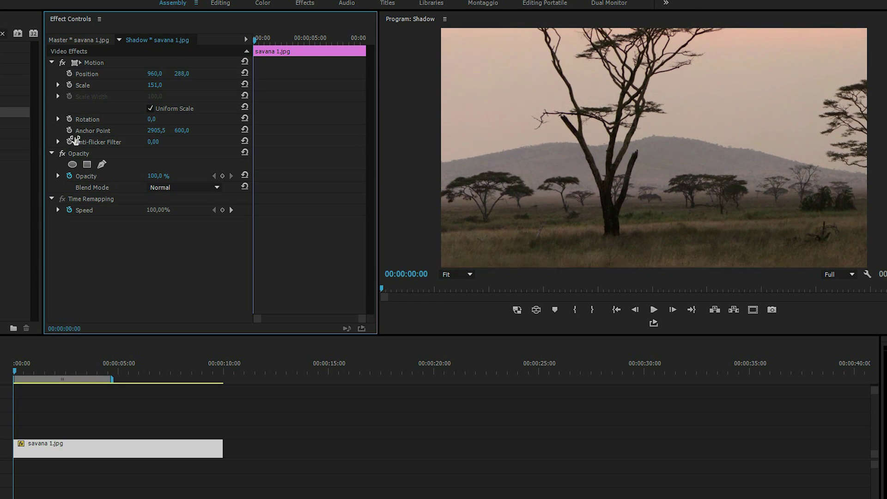
{"action": "left_click_drag", "start_coordinate": [158, 74], "coordinate": [32, 89]}
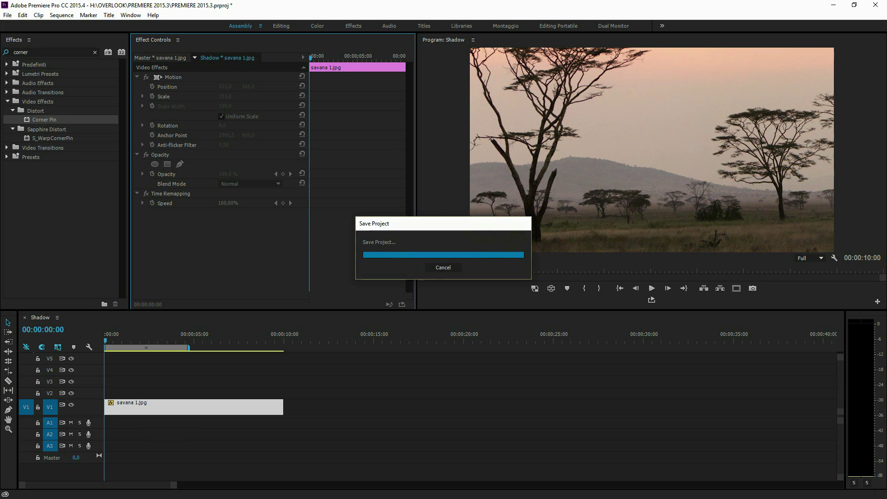
{"action": "left_click_drag", "start_coordinate": [451, 416], "coordinate": [311, 395]}
Step: Drop the savana 1 erba pp.png grass cutout into the sequence and move it up to V3
{"action": "left_click", "coordinate": [352, 342]}
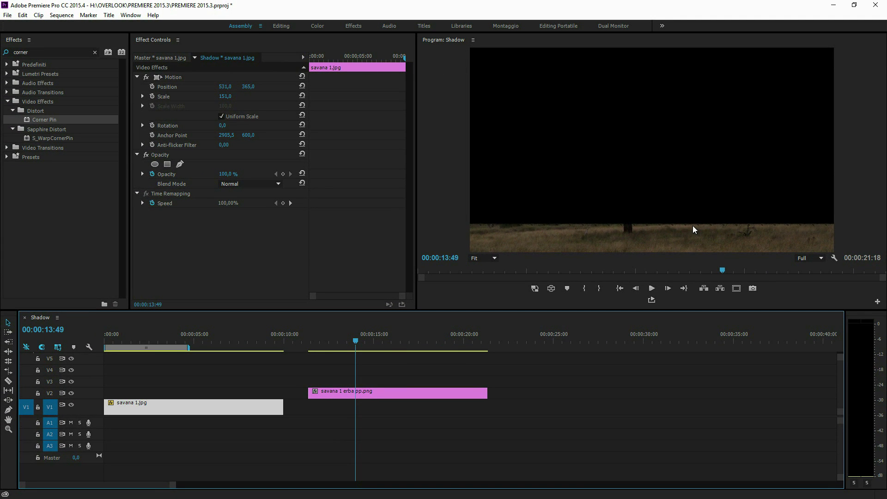
{"action": "left_click_drag", "start_coordinate": [365, 393], "coordinate": [362, 386]}
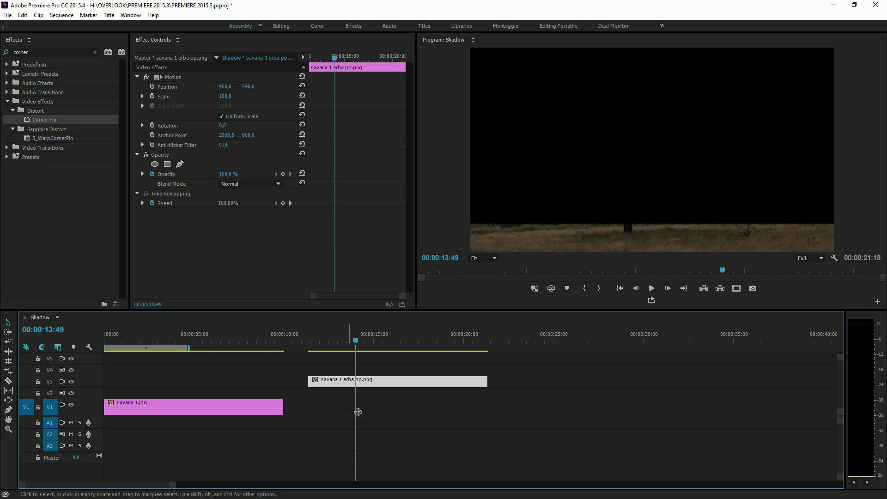
{"action": "left_click", "coordinate": [208, 412]}
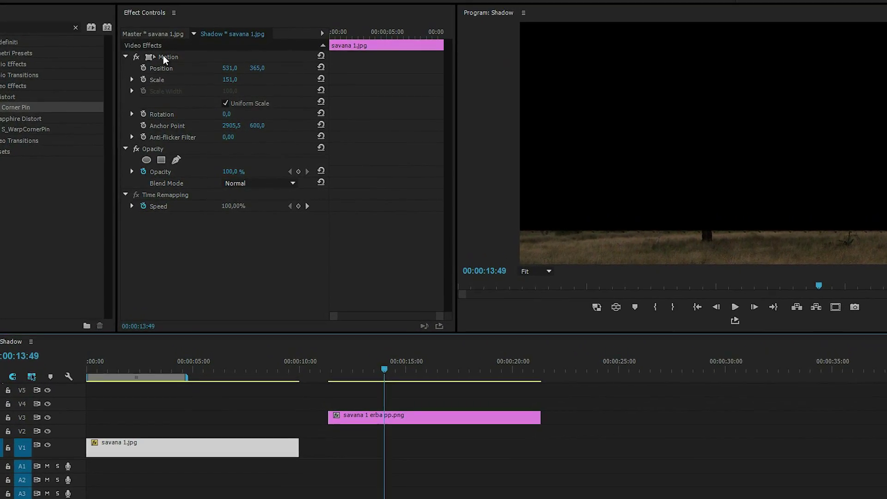
Step: Copy the background's Motion settings (scale 151, position 531/365) onto the grass cutout
{"action": "right_click", "coordinate": [164, 57]}
{"action": "left_click", "coordinate": [194, 118]}
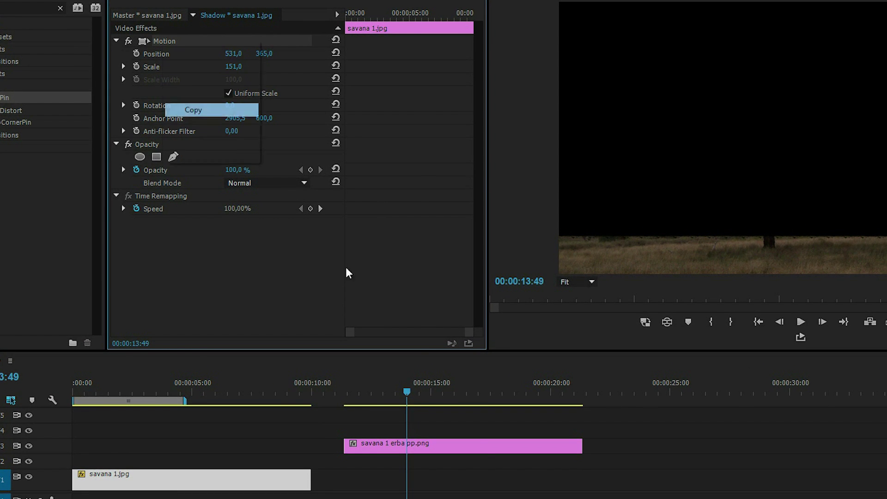
{"action": "left_click", "coordinate": [461, 452]}
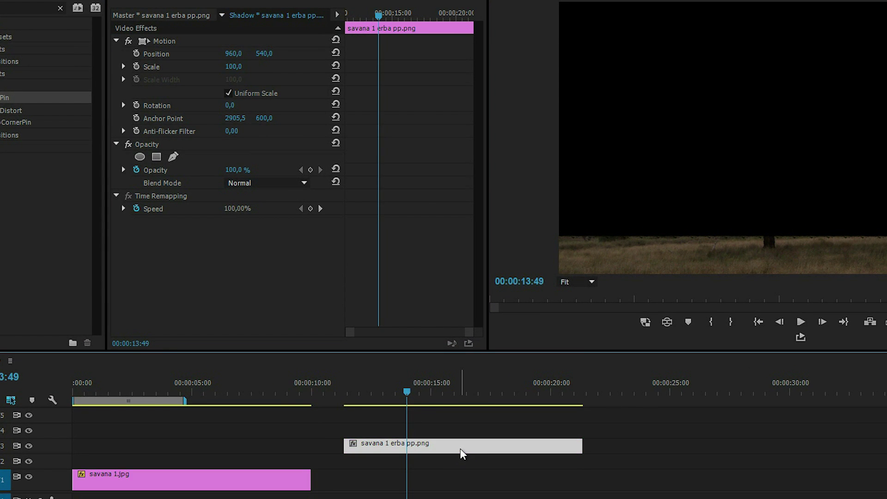
{"action": "right_click", "coordinate": [273, 267]}
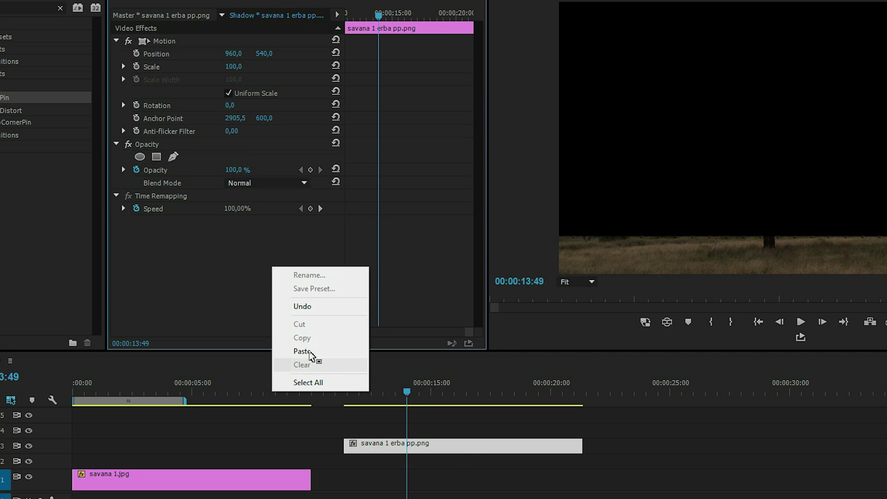
{"action": "left_click", "coordinate": [311, 352]}
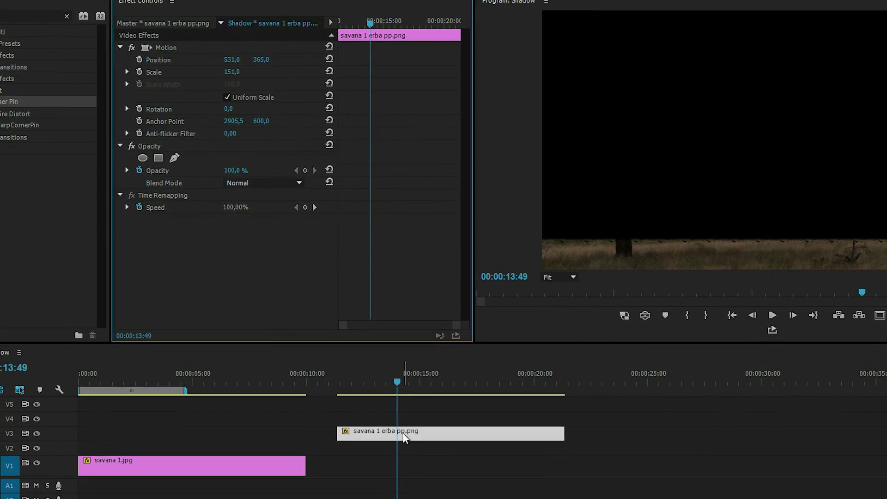
Step: Move the grass cutout so it starts at 00:00 on V3
{"action": "left_click_drag", "start_coordinate": [403, 438], "coordinate": [135, 394]}
{"action": "left_click_drag", "start_coordinate": [118, 348], "coordinate": [199, 346]}
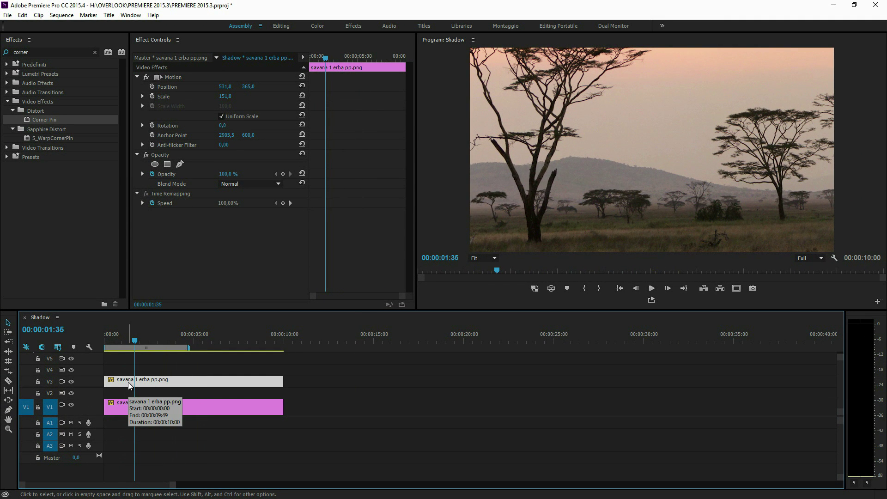
{"action": "mouse_move", "coordinate": [128, 383]}
{"action": "left_mouse_down"}
{"action": "mouse_move", "coordinate": [127, 376]}
{"action": "mouse_move", "coordinate": [120, 395]}
{"action": "left_mouse_up"}
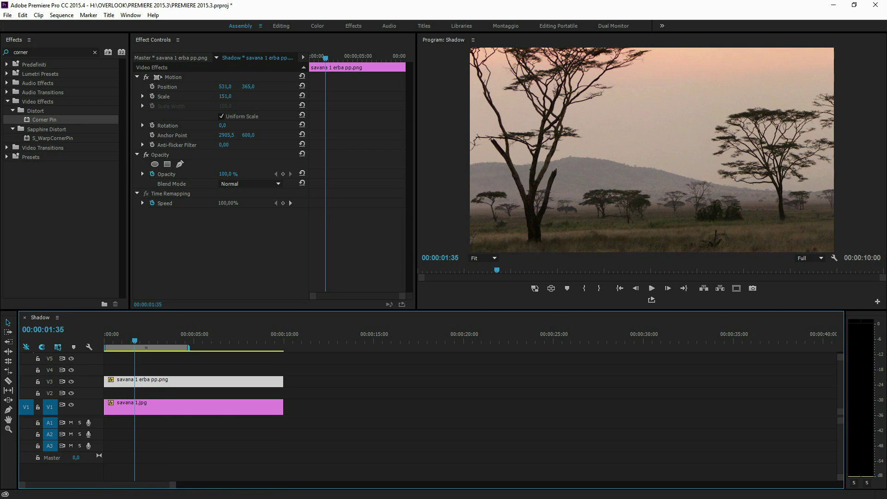
Step: Place the 0001.png rhino image at the start of V2 and preview it
{"action": "left_click_drag", "start_coordinate": [86, 391], "coordinate": [105, 394]}
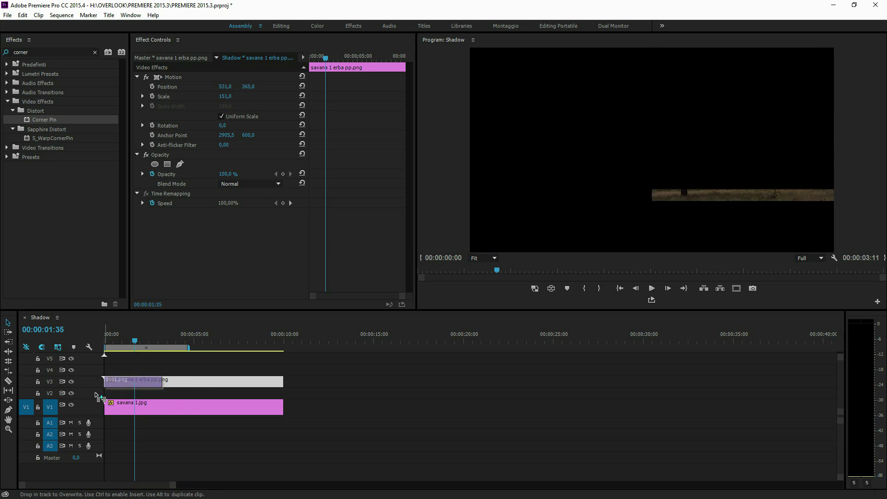
{"action": "left_click", "coordinate": [134, 395]}
{"action": "key", "text": "Home"}
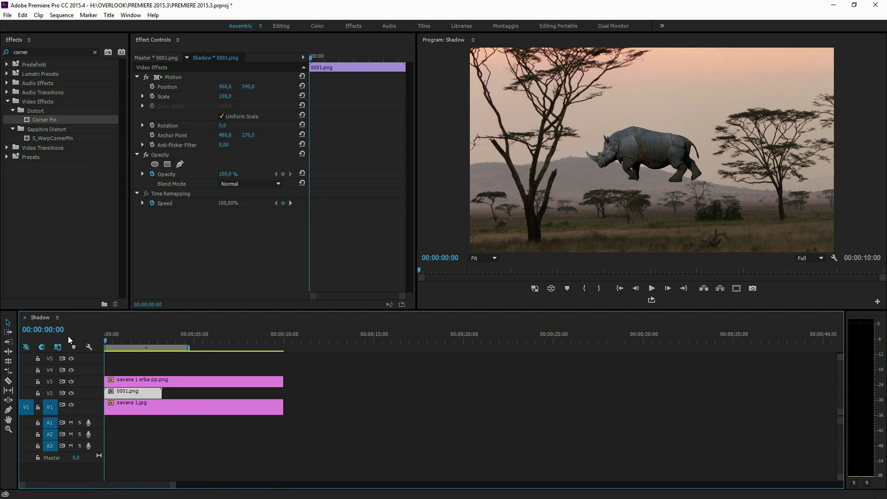
{"action": "key", "text": "space"}
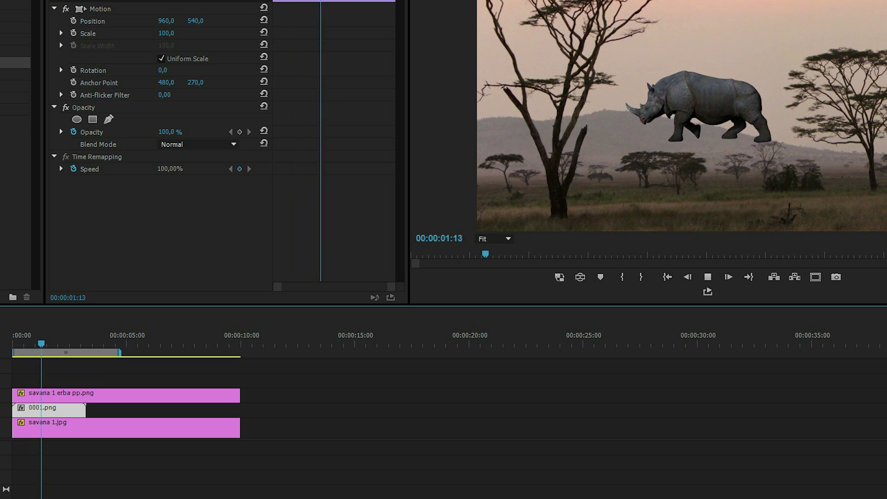
{"action": "key", "text": "space"}
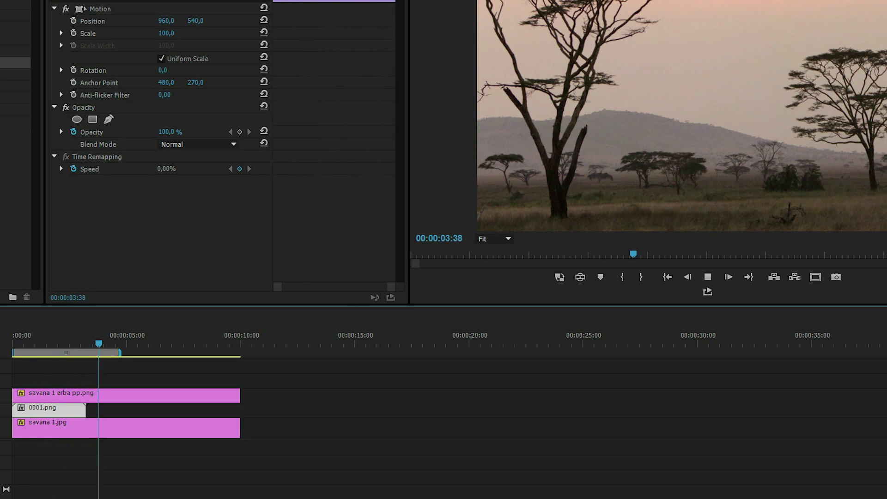
Step: Alt-drag two copies of the rhino clip so three run back-to-back on V2
{"action": "left_click", "coordinate": [139, 427]}
{"action": "left_click", "coordinate": [37, 412]}
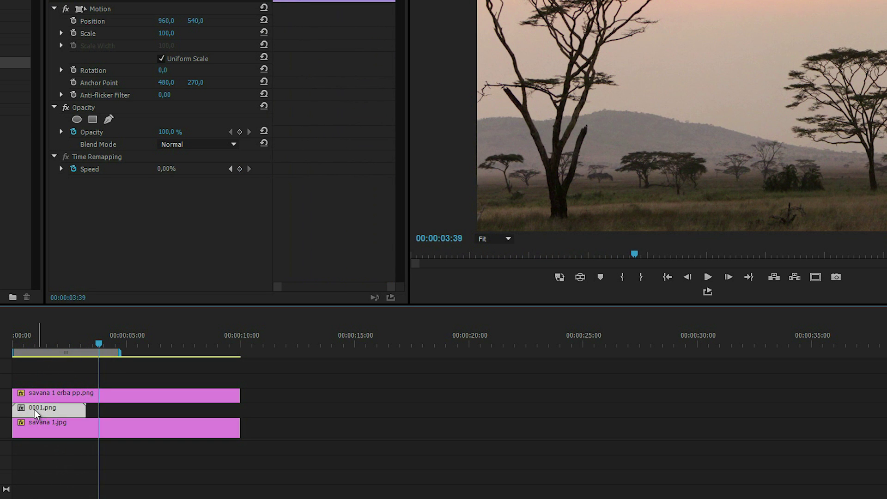
{"action": "left_click_drag", "start_coordinate": [53, 413], "coordinate": [172, 414]}
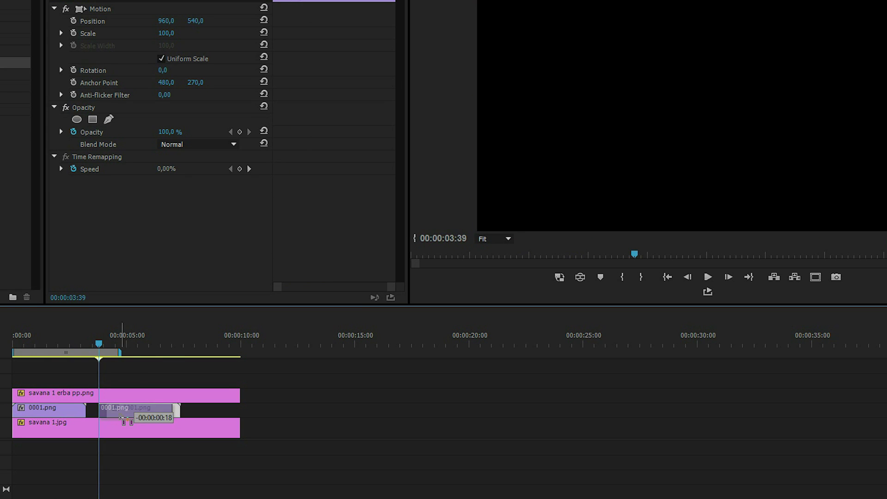
{"action": "left_click_drag", "start_coordinate": [246, 405], "coordinate": [259, 407]}
Step: Nest the three rhino clips as Nested Sequence 05 and play back to 00:00:03:12
{"action": "left_click_drag", "start_coordinate": [363, 406], "coordinate": [63, 396]}
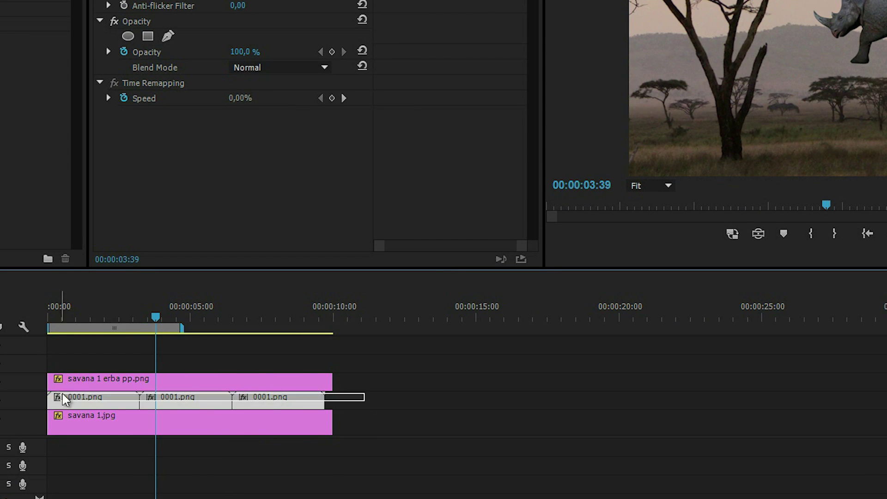
{"action": "right_click", "coordinate": [98, 400]}
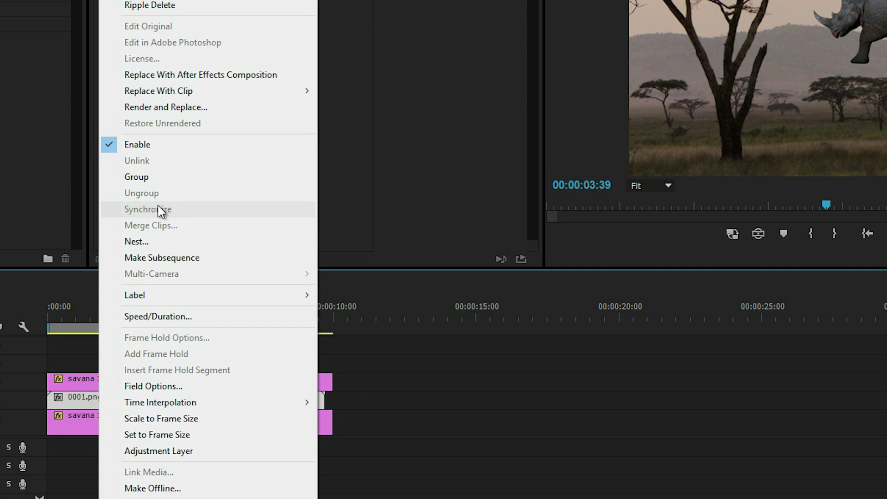
{"action": "left_click", "coordinate": [154, 244]}
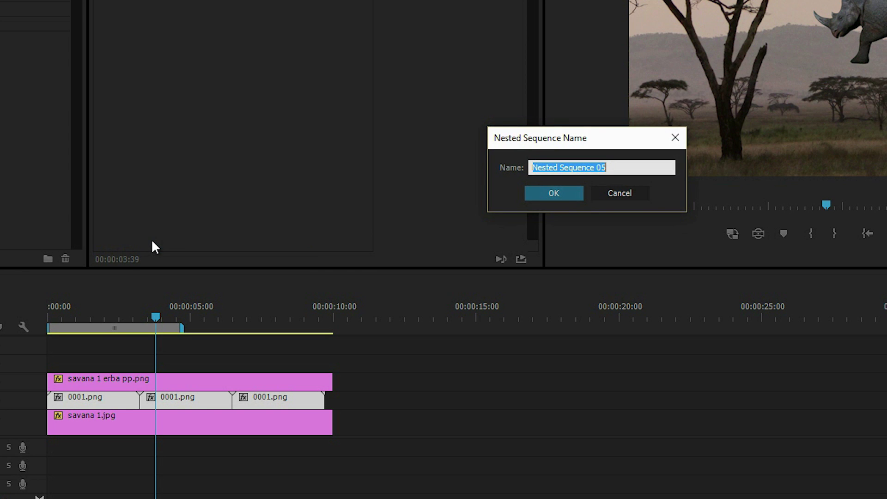
{"action": "left_click", "coordinate": [561, 195]}
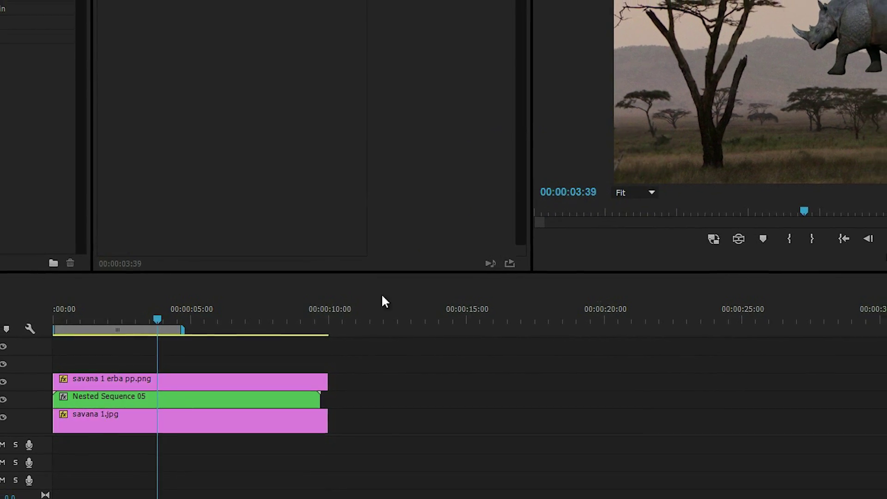
{"action": "left_click", "coordinate": [222, 409]}
{"action": "key", "text": "space"}
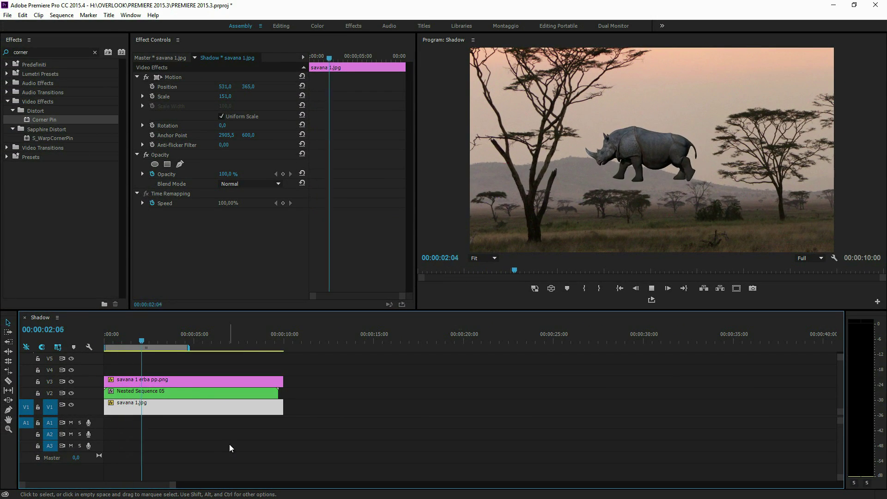
{"action": "key", "text": "space"}
Step: Lower the nested rhino onto the ground and shrink it to scale 79
{"action": "left_click", "coordinate": [218, 394]}
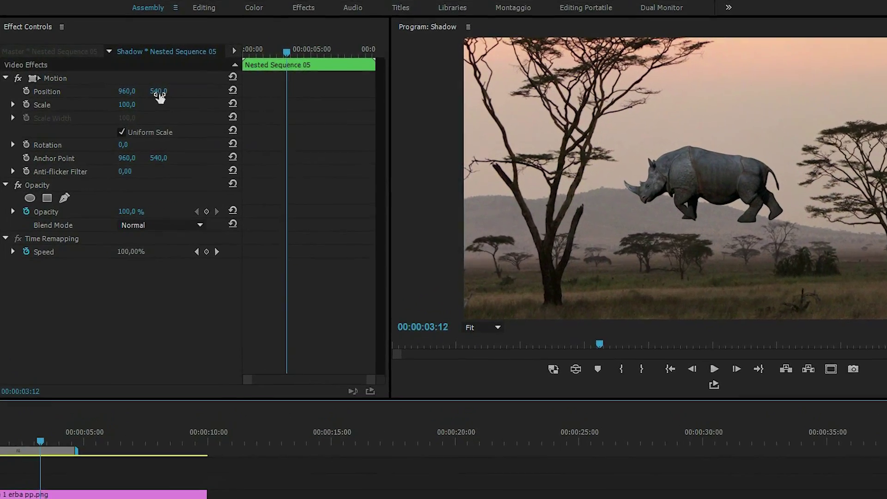
{"action": "mouse_move", "coordinate": [123, 95]}
{"action": "left_mouse_down"}
{"action": "mouse_move", "coordinate": [307, 130]}
{"action": "mouse_move", "coordinate": [283, 156]}
{"action": "mouse_move", "coordinate": [297, 150]}
{"action": "left_mouse_up"}
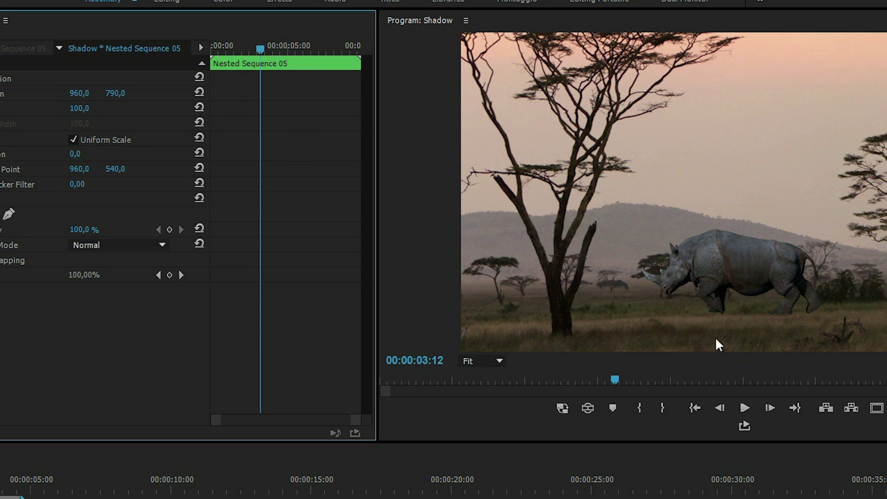
{"action": "left_click", "coordinate": [21, 495]}
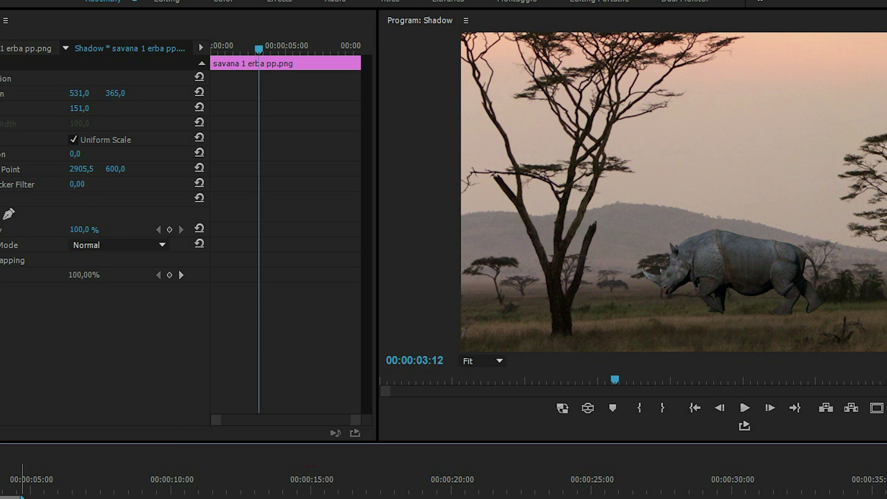
{"action": "left_click", "coordinate": [42, 494]}
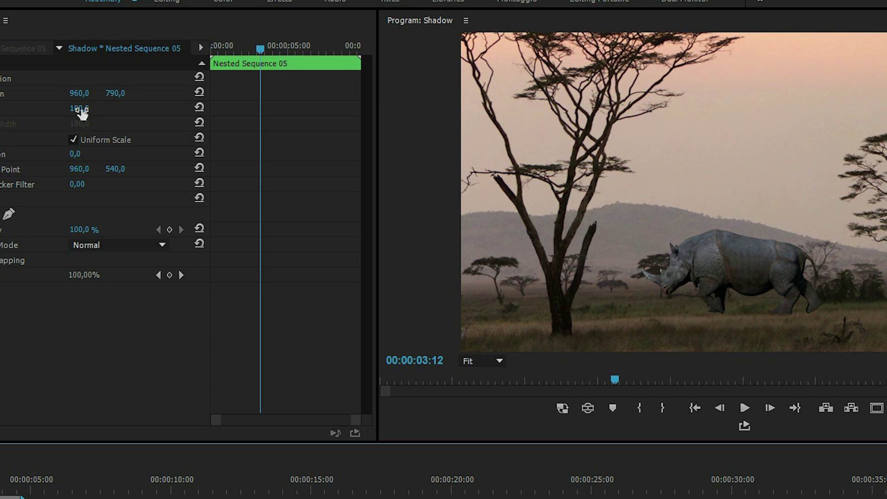
{"action": "left_click_drag", "start_coordinate": [81, 113], "coordinate": [64, 121]}
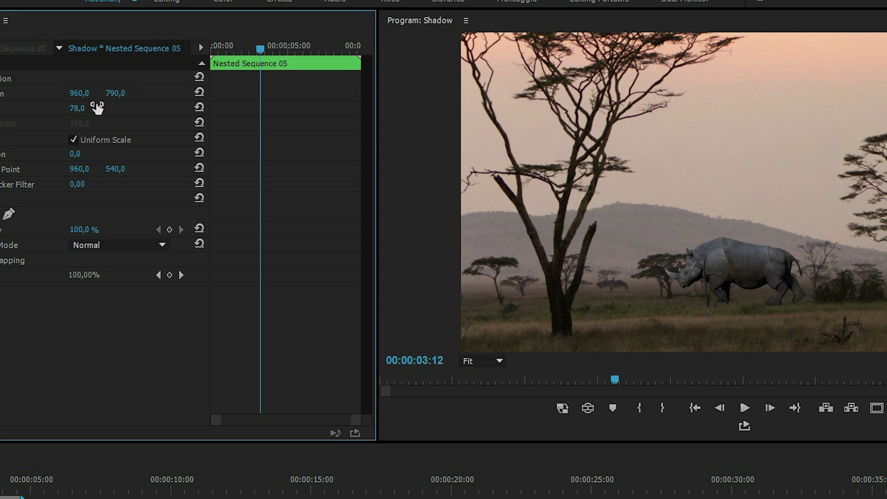
Step: Position the rhino near the right edge at 1722,0 / 833,0
{"action": "left_click_drag", "start_coordinate": [121, 97], "coordinate": [152, 97]}
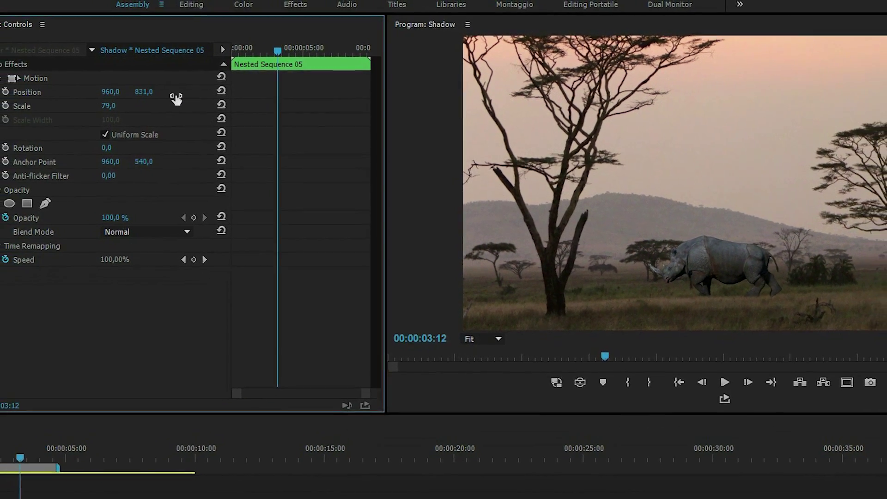
{"action": "mouse_move", "coordinate": [141, 91]}
{"action": "left_mouse_down"}
{"action": "mouse_move", "coordinate": [581, 98]}
{"action": "mouse_move", "coordinate": [598, 90]}
{"action": "mouse_move", "coordinate": [577, 96]}
{"action": "left_mouse_up"}
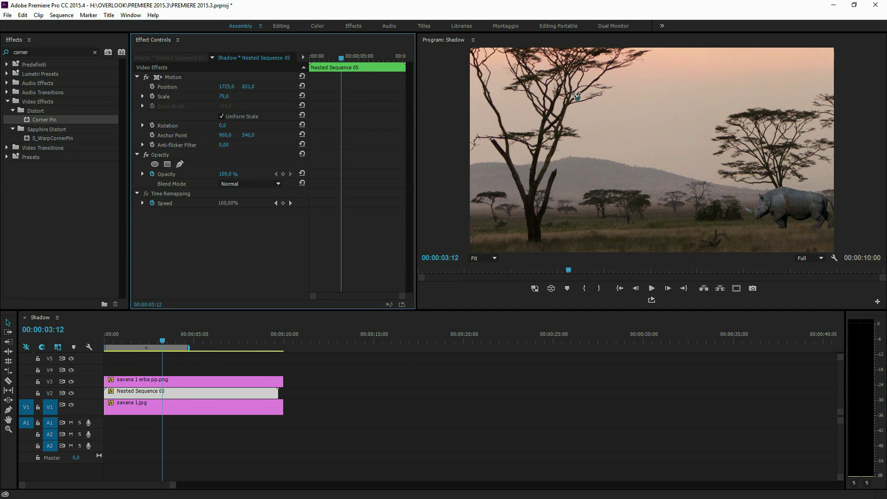
{"action": "mouse_move", "coordinate": [250, 88]}
{"action": "left_mouse_down"}
{"action": "mouse_move", "coordinate": [228, 106]}
{"action": "mouse_move", "coordinate": [252, 103]}
{"action": "left_mouse_up"}
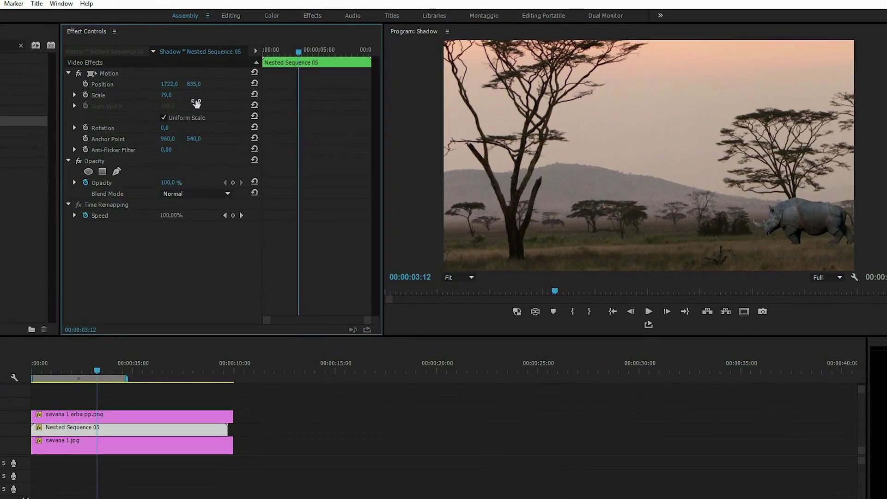
{"action": "left_click_drag", "start_coordinate": [164, 102], "coordinate": [161, 102]}
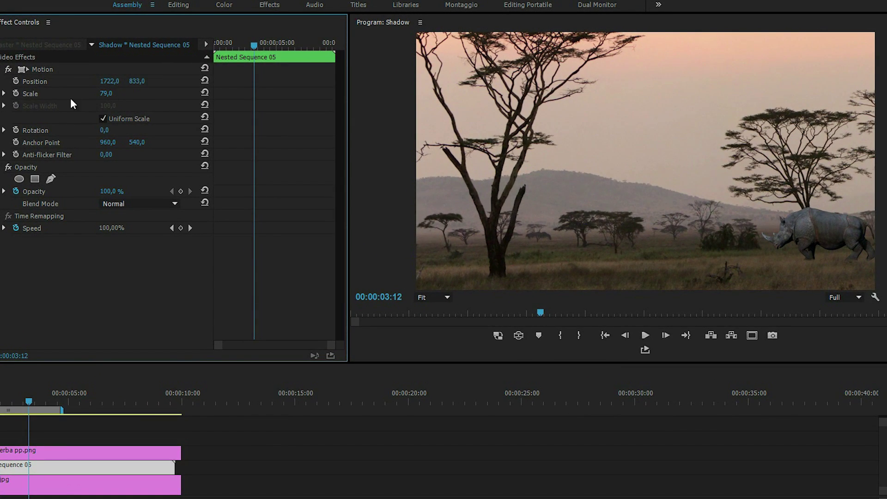
Step: Keyframe the rhino's Position from X 1722 at the start to a leftward keyframe near 00:00:05:13, then preview
{"action": "left_click", "coordinate": [16, 81]}
{"action": "left_click_drag", "start_coordinate": [257, 46], "coordinate": [280, 42]}
{"action": "mouse_move", "coordinate": [110, 82]}
{"action": "left_mouse_down"}
{"action": "mouse_move", "coordinate": [218, 74]}
{"action": "mouse_move", "coordinate": [120, 82]}
{"action": "left_mouse_up"}
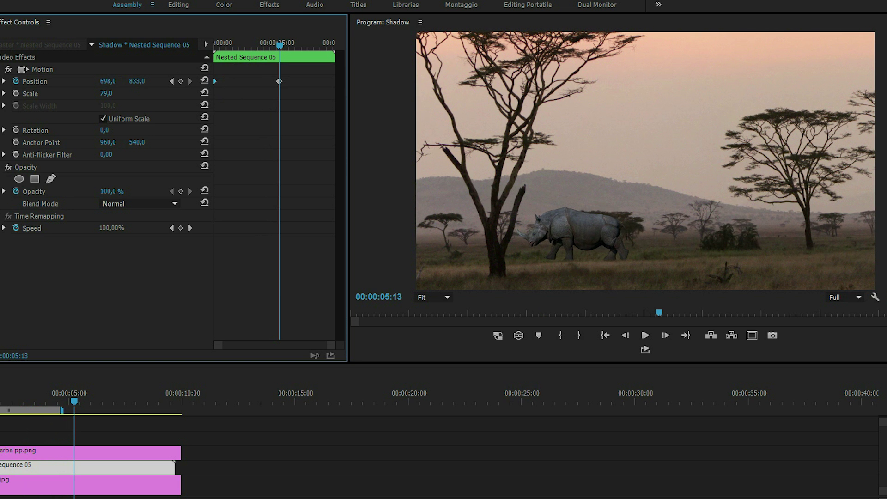
{"action": "left_click_drag", "start_coordinate": [279, 81], "coordinate": [315, 81]}
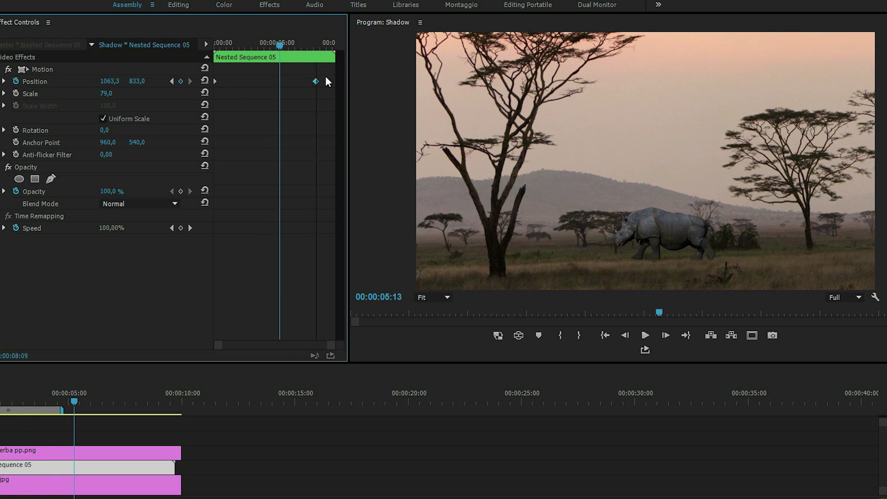
{"action": "key", "text": "Home"}
{"action": "key", "text": "space"}
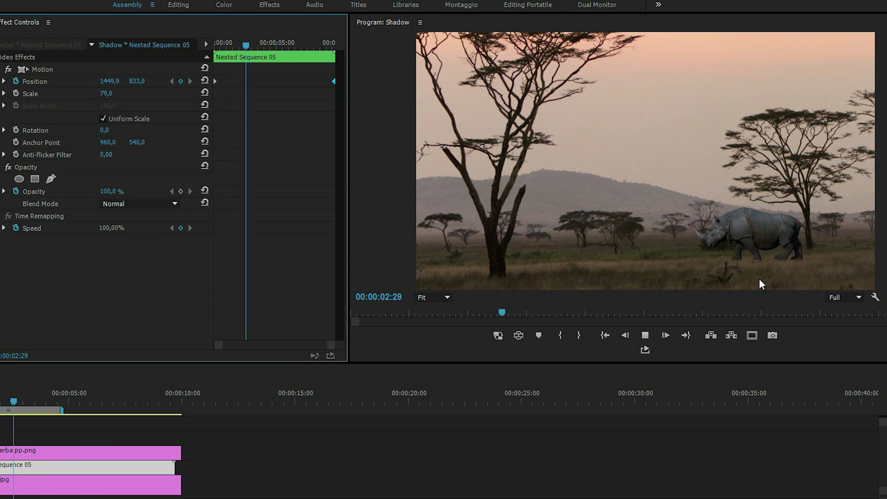
{"action": "key", "text": "space"}
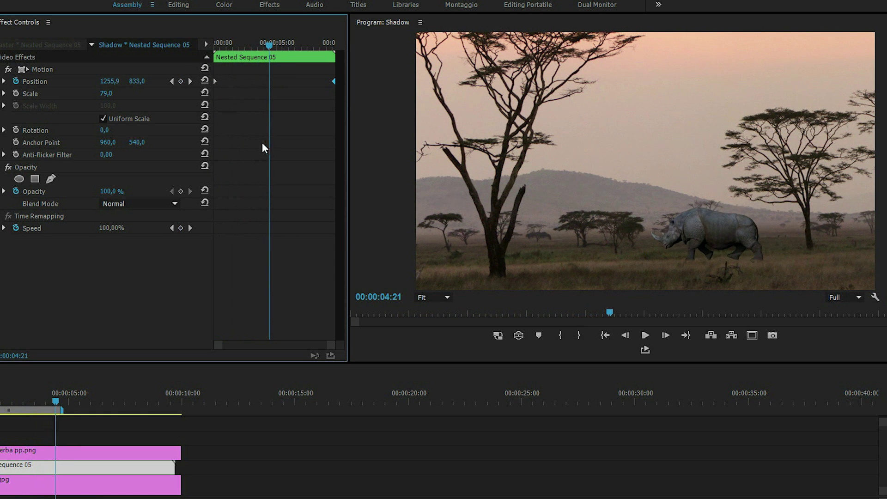
Step: Drag the end Position keyframe later, past 00:00:07:34, to slow the slide, and replay
{"action": "left_click_drag", "start_coordinate": [279, 44], "coordinate": [311, 42]}
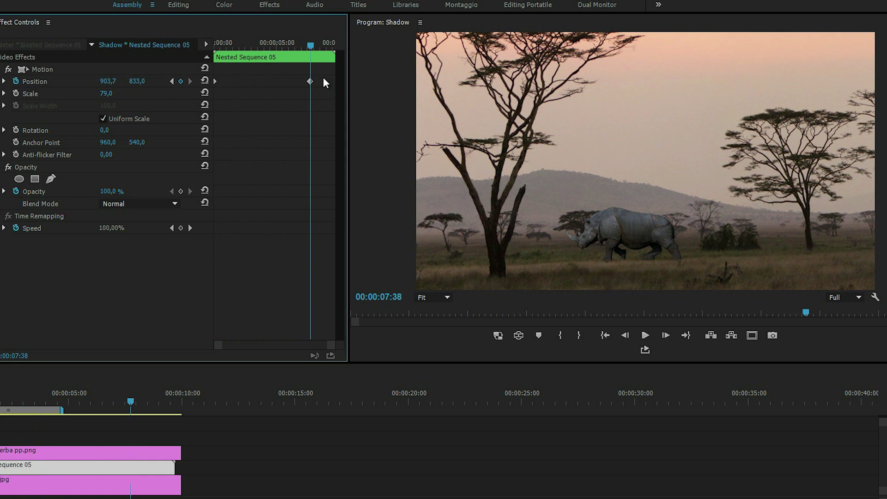
{"action": "key", "text": "Home"}
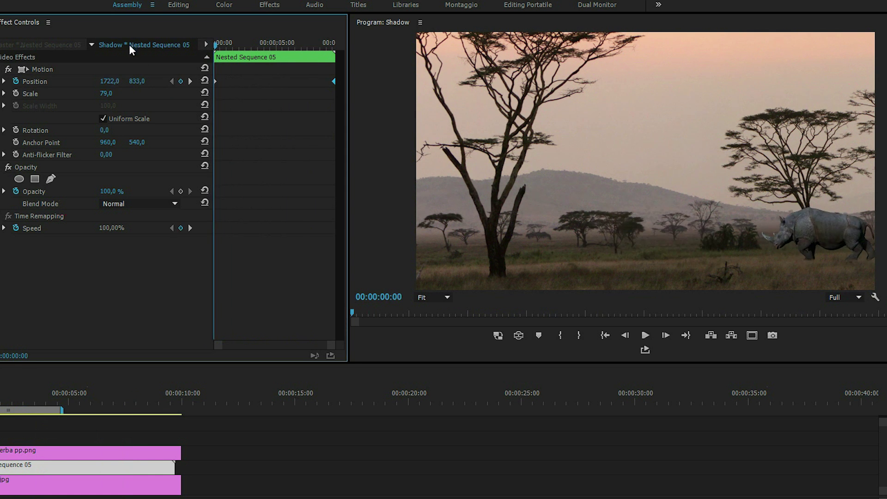
{"action": "key", "text": "space"}
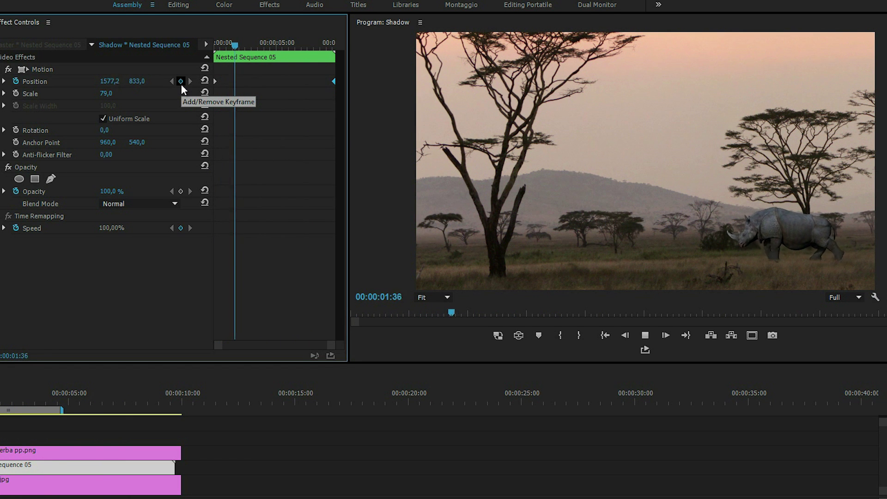
{"action": "left_click", "coordinate": [310, 40]}
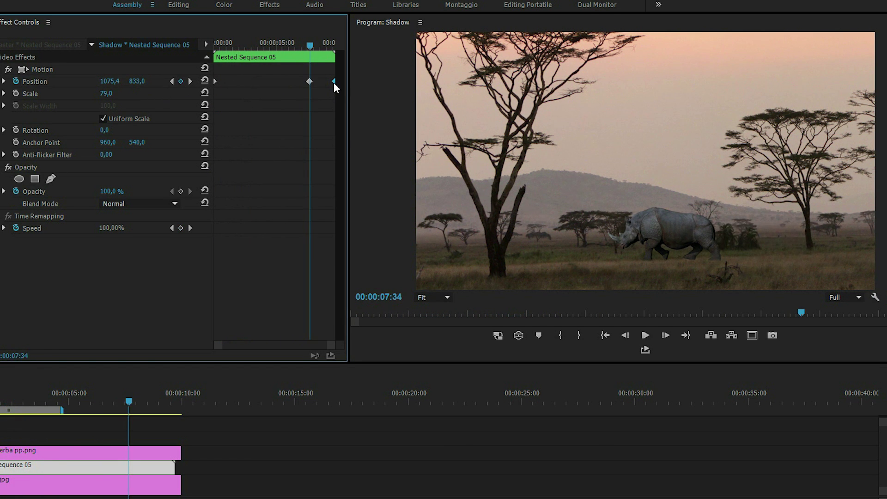
{"action": "left_click_drag", "start_coordinate": [309, 83], "coordinate": [378, 91]}
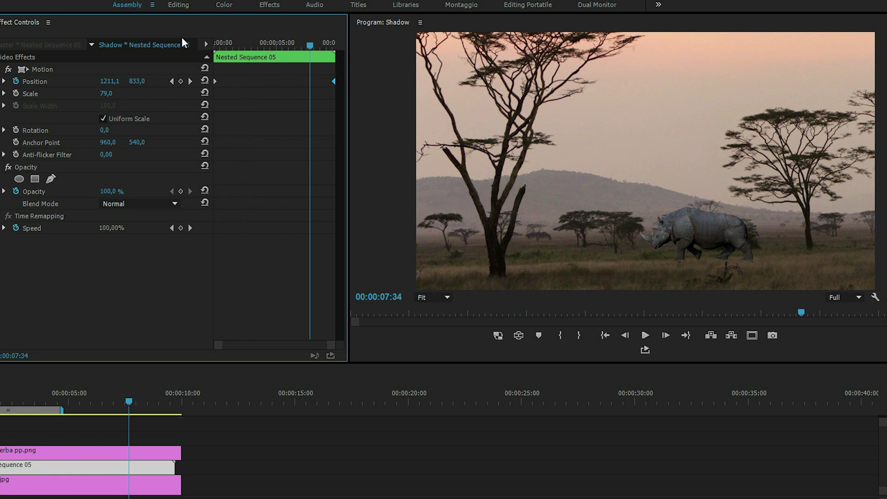
{"action": "key", "text": "Home"}
{"action": "key", "text": "space"}
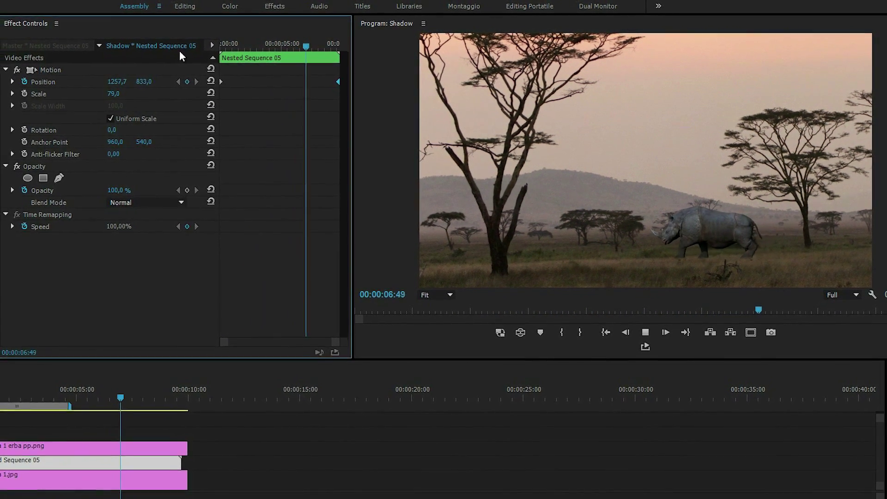
{"action": "key", "text": "space"}
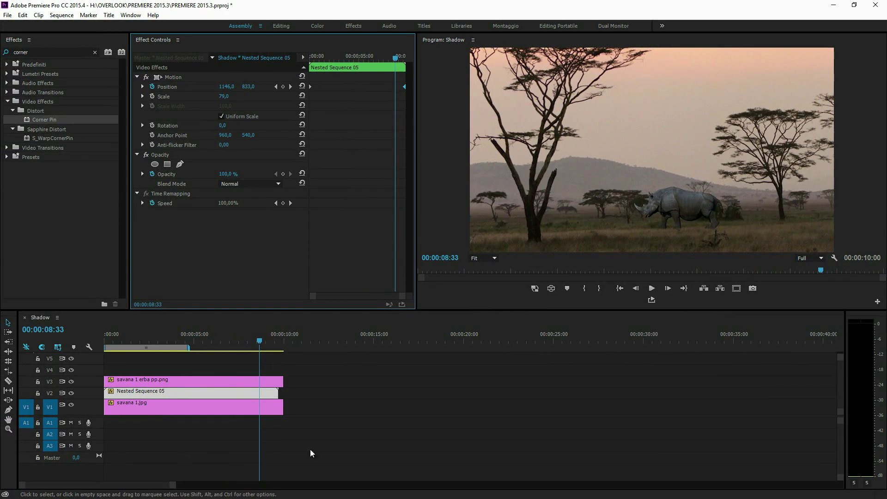
Step: Alt-drag a copy of Nested Sequence 05 onto V4 and park the playhead at 00:00:02:37
{"action": "left_click", "coordinate": [132, 392]}
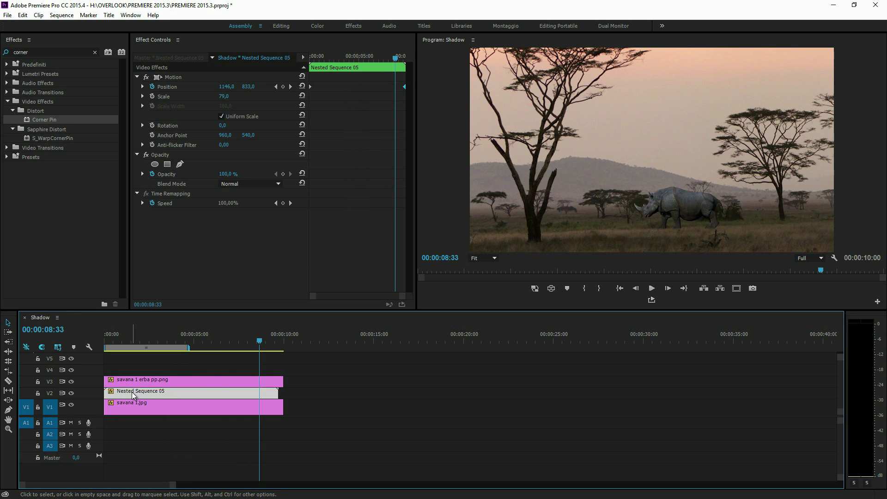
{"action": "mouse_move", "coordinate": [132, 392]}
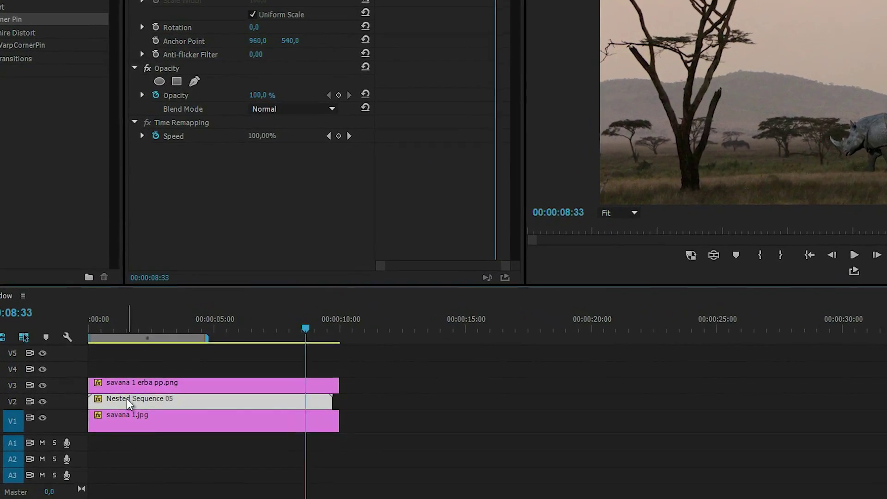
{"action": "left_click_drag", "start_coordinate": [130, 404], "coordinate": [123, 371]}
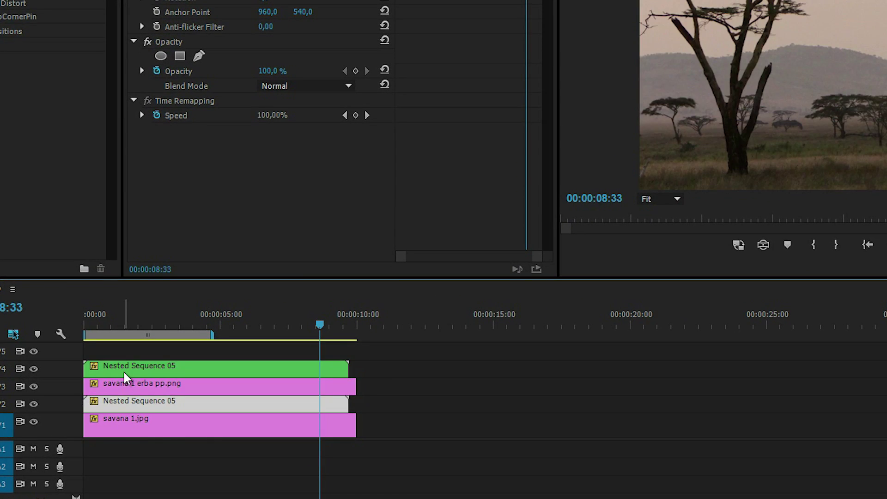
{"action": "left_click", "coordinate": [123, 371]}
{"action": "left_click_drag", "start_coordinate": [105, 325], "coordinate": [159, 325]}
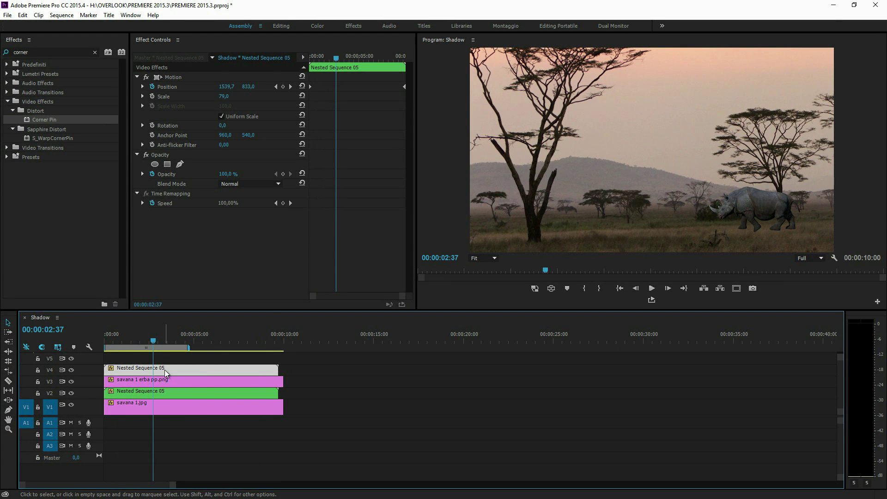
Step: Apply Drop Shadow to the V4 rhino copy and enable Shadow Only
{"action": "left_click", "coordinate": [46, 52]}
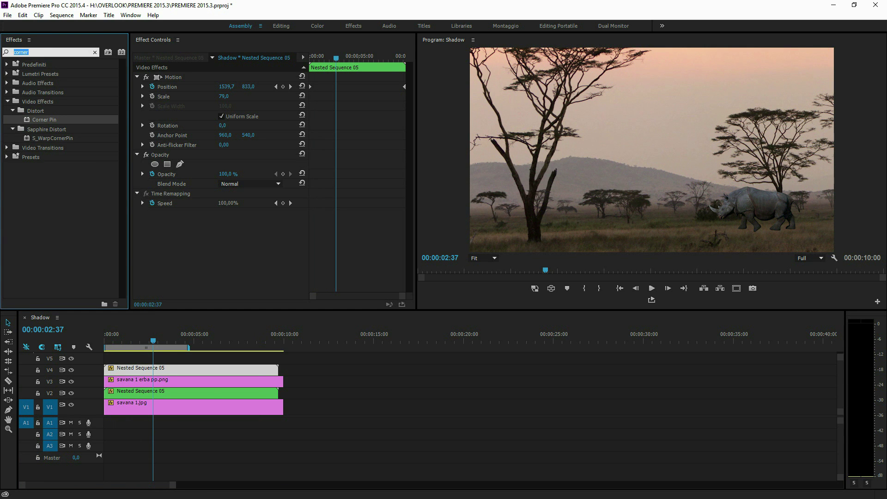
{"action": "type", "text": "shadow"}
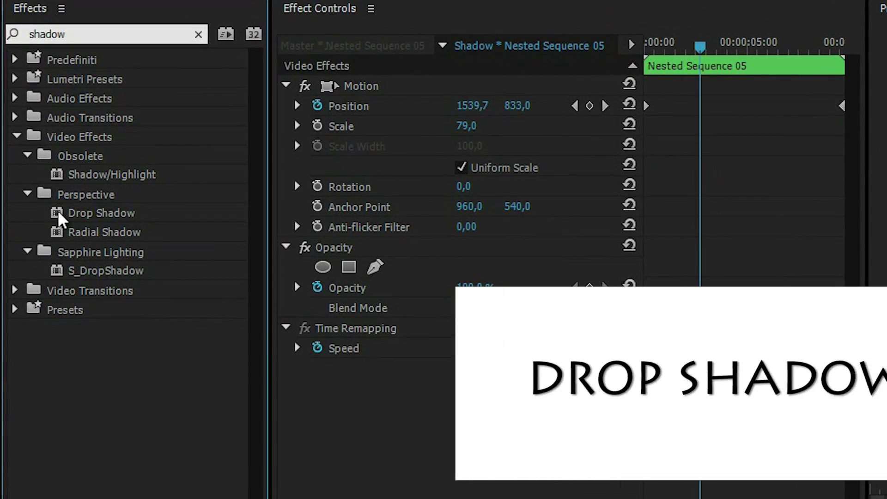
{"action": "mouse_move", "coordinate": [50, 194]}
{"action": "left_mouse_down"}
{"action": "mouse_move", "coordinate": [270, 419]}
{"action": "mouse_move", "coordinate": [187, 397]}
{"action": "left_mouse_up"}
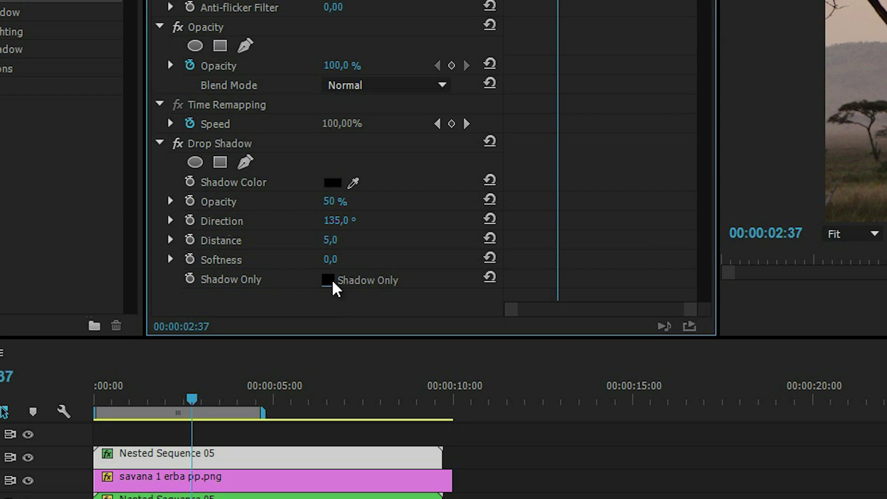
{"action": "left_click", "coordinate": [329, 280]}
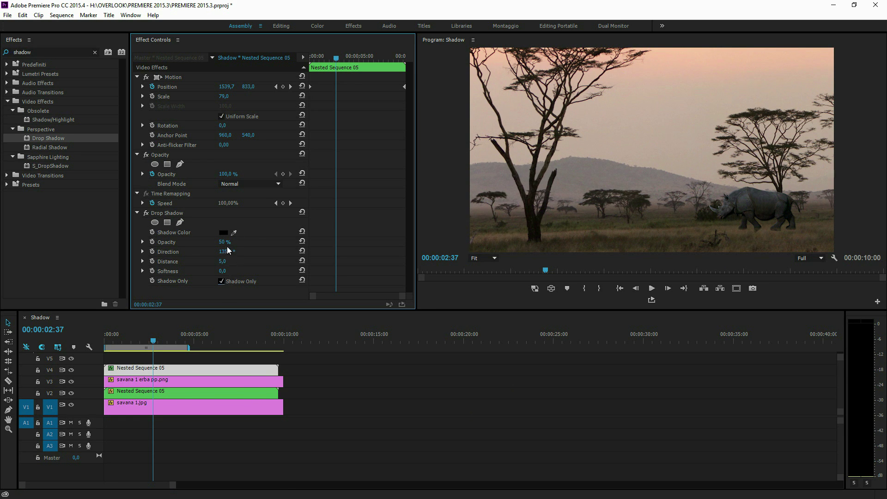
Step: Raise the shadow copy to Position Y 147,0 and set Drop Shadow Softness to 95,0
{"action": "mouse_move", "coordinate": [248, 87]}
{"action": "left_mouse_down"}
{"action": "mouse_move", "coordinate": [168, 112]}
{"action": "mouse_move", "coordinate": [187, 115]}
{"action": "left_mouse_up"}
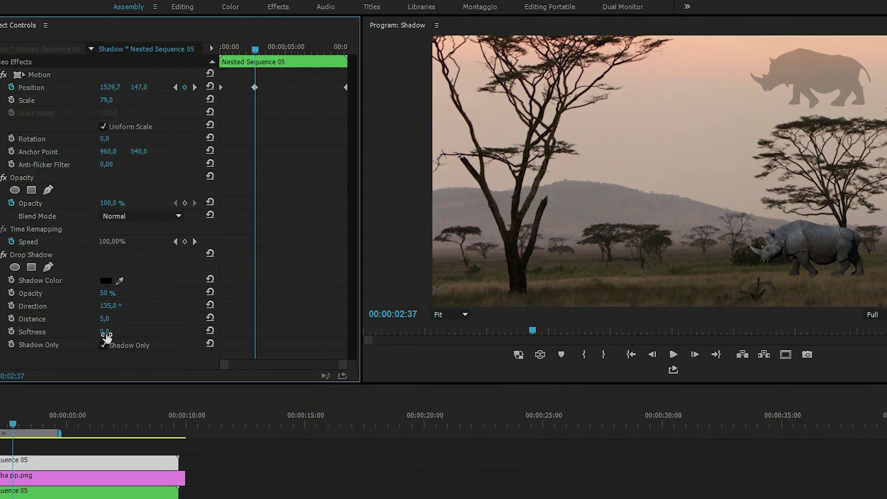
{"action": "mouse_move", "coordinate": [106, 335]}
{"action": "left_mouse_down"}
{"action": "mouse_move", "coordinate": [171, 334]}
{"action": "mouse_move", "coordinate": [158, 336]}
{"action": "left_mouse_up"}
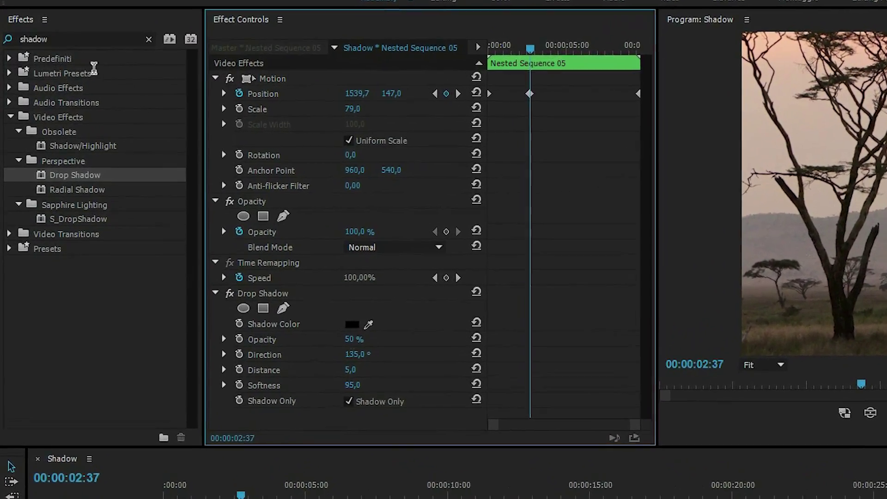
{"action": "left_click", "coordinate": [74, 40]}
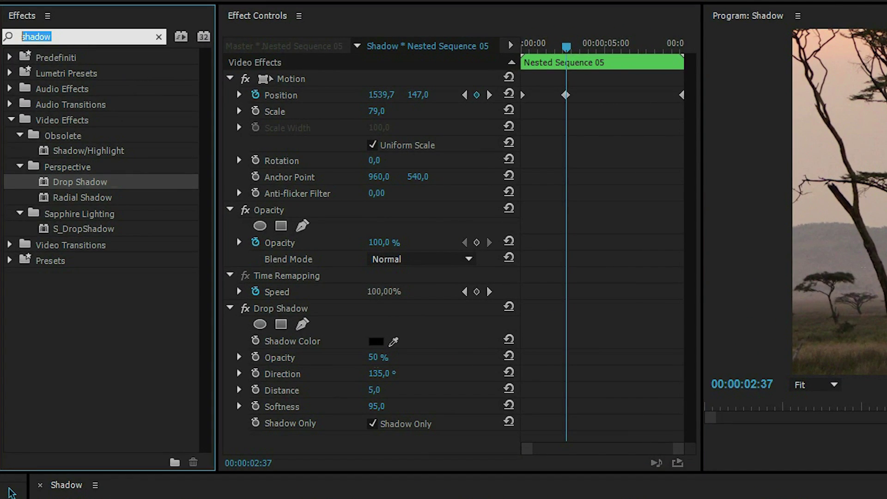
Step: Apply Vertical Flip to the shadow copy and lower it to Position Y 1014,0
{"action": "type", "text": "flip"}
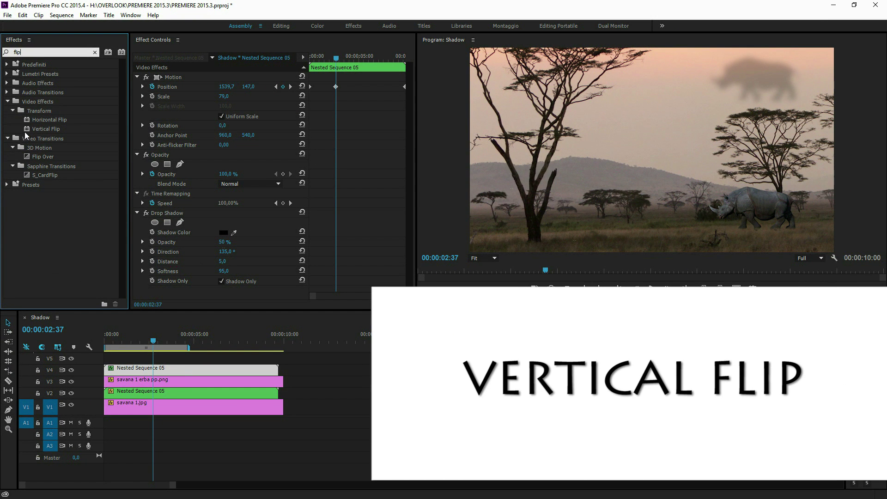
{"action": "left_click_drag", "start_coordinate": [27, 129], "coordinate": [163, 241]}
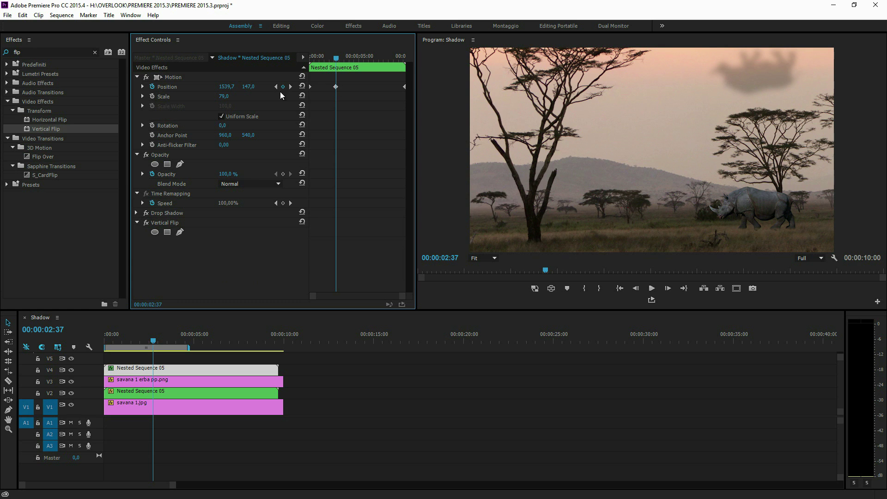
{"action": "mouse_move", "coordinate": [248, 87]}
{"action": "left_mouse_down"}
{"action": "mouse_move", "coordinate": [661, 151]}
{"action": "mouse_move", "coordinate": [651, 156]}
{"action": "left_mouse_up"}
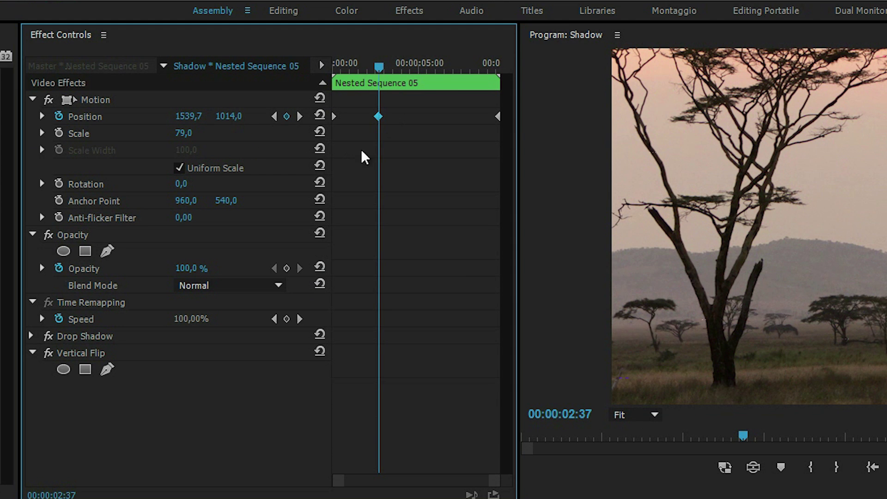
Step: Delete the extra Position keyframe and set the start Position Y to 1080
{"action": "key", "text": "Delete"}
{"action": "left_click_drag", "start_coordinate": [337, 65], "coordinate": [312, 65]}
{"action": "left_click", "coordinate": [227, 116]}
{"action": "type", "text": "1080"}
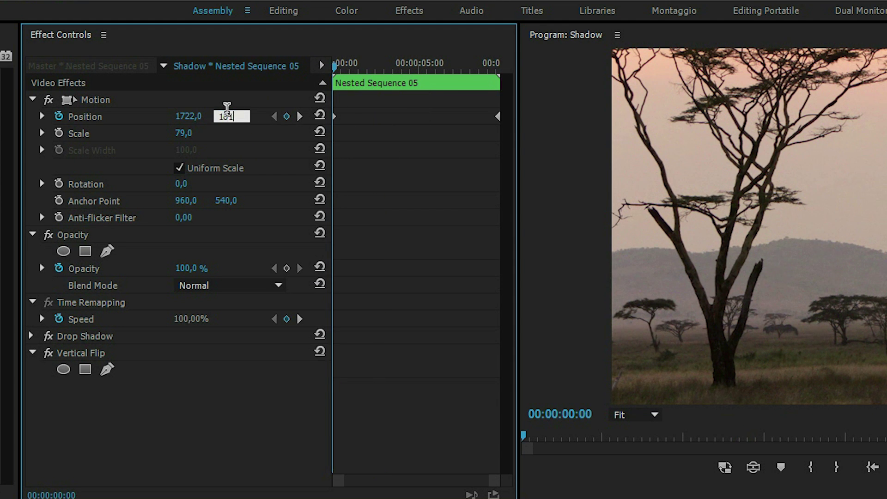
{"action": "key", "text": "Return"}
Step: Preview the sequence from the start to check the flipped shadow
{"action": "left_click", "coordinate": [300, 116]}
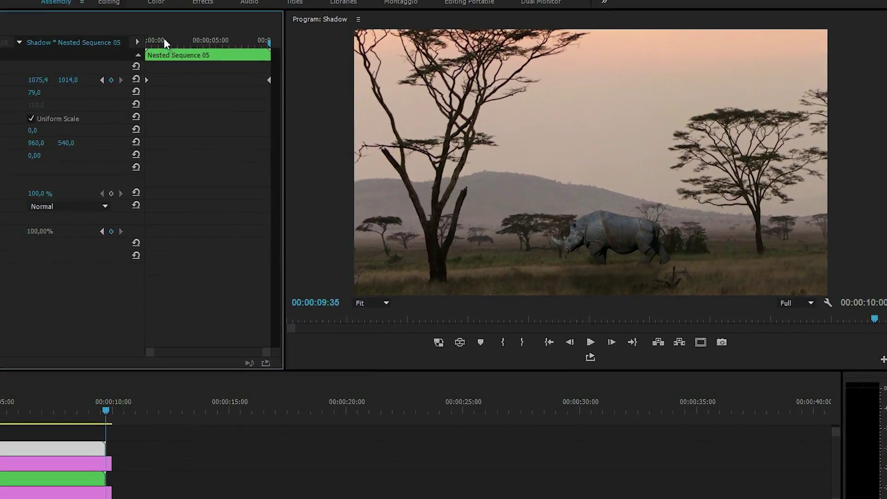
{"action": "key", "text": "Home"}
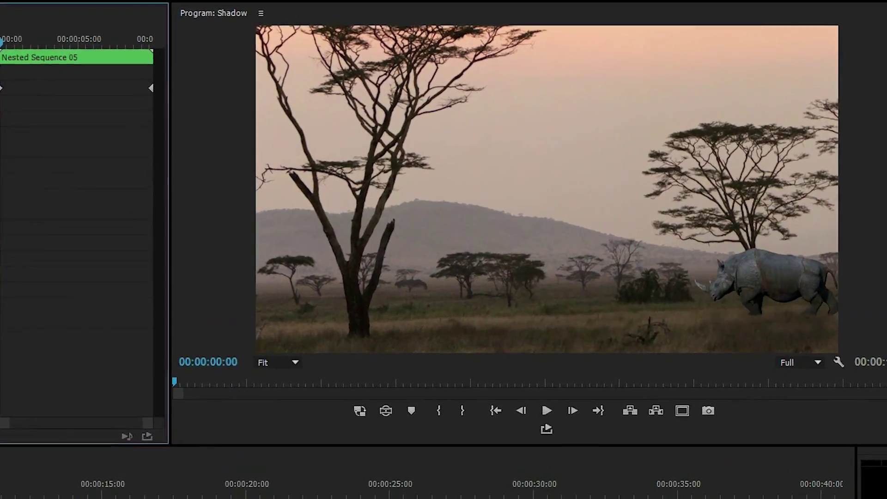
{"action": "key", "text": "space"}
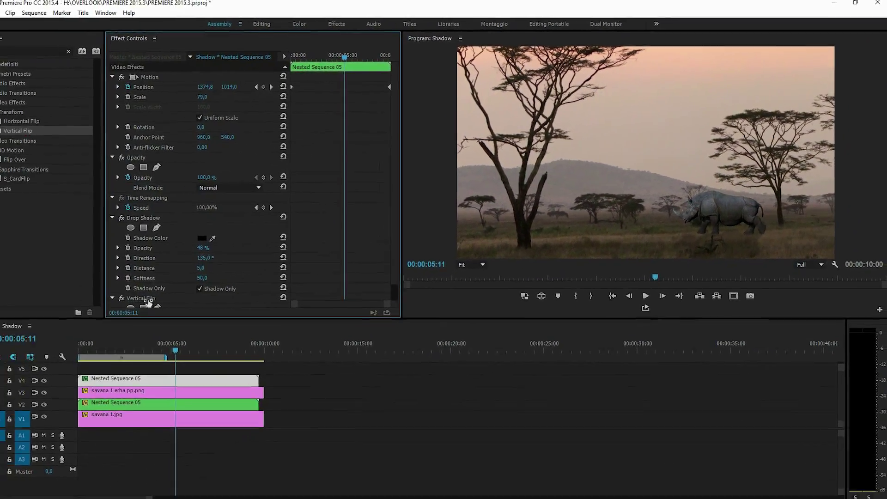
Step: Soften the drop shadow to Softness 98 at 37% opacity and preview it from the start
{"action": "left_click_drag", "start_coordinate": [232, 271], "coordinate": [210, 250]}
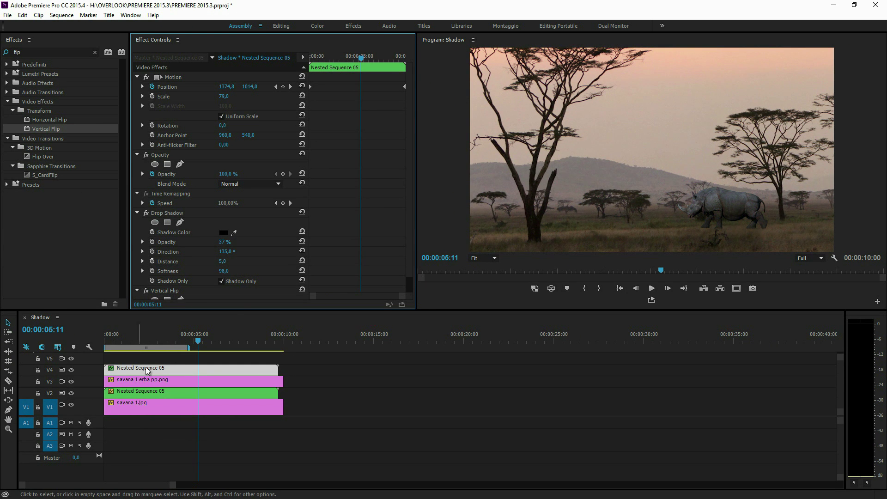
{"action": "left_click_drag", "start_coordinate": [137, 337], "coordinate": [98, 346]}
{"action": "key", "text": "space"}
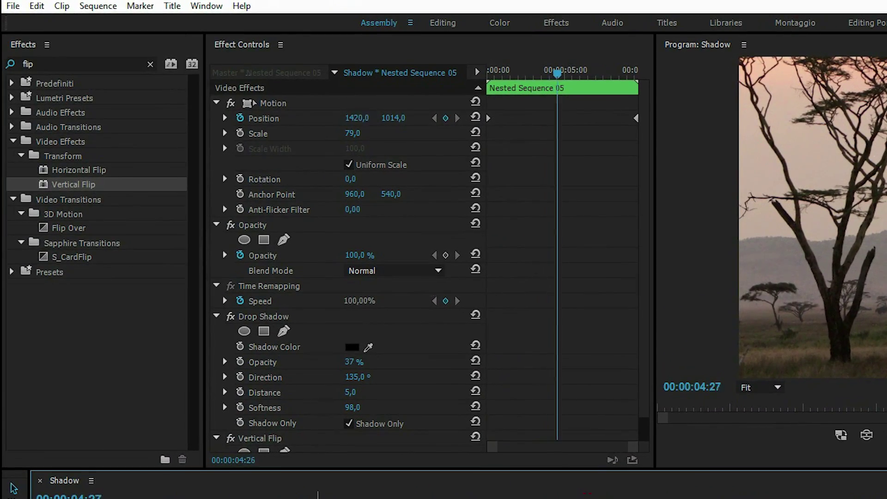
{"action": "key", "text": "space"}
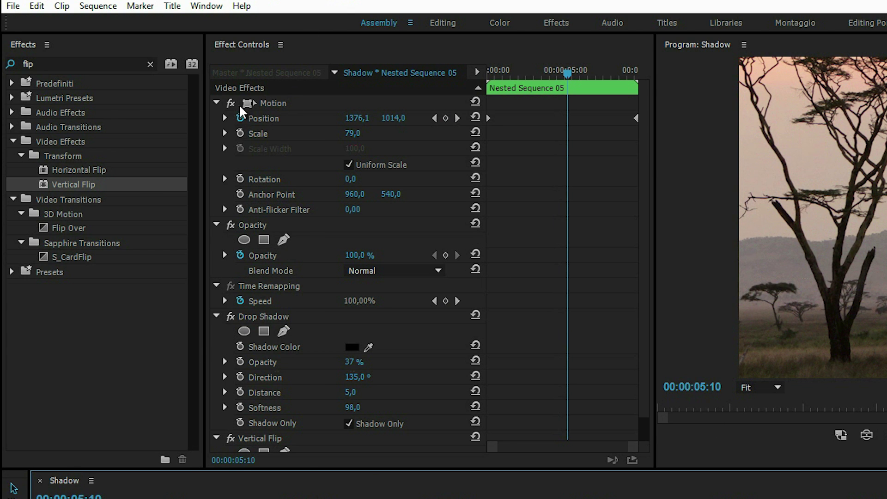
Step: Collapse the Motion and Opacity properties in Effect Controls
{"action": "left_click", "coordinate": [216, 103]}
{"action": "left_click", "coordinate": [216, 118]}
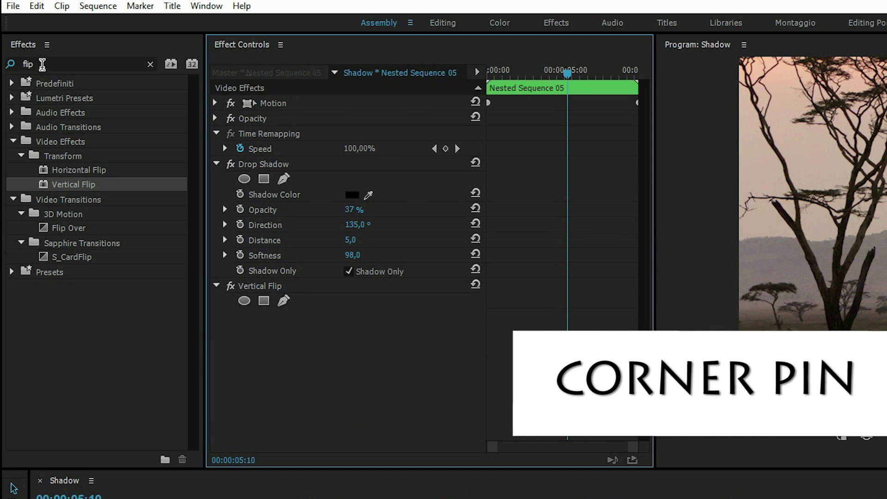
{"action": "left_click", "coordinate": [28, 63]}
Step: Apply Corner Pin to the nested shadow copy and zoom the monitor to 25%
{"action": "type", "text": "corner"}
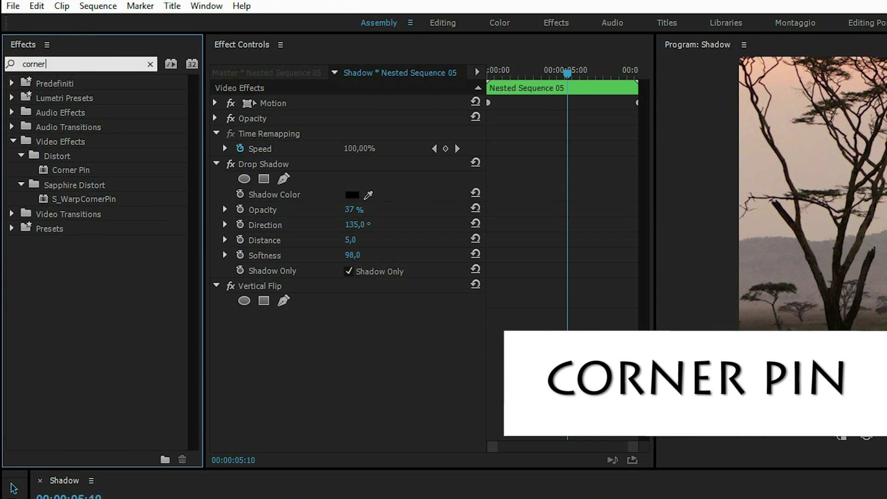
{"action": "left_click_drag", "start_coordinate": [70, 169], "coordinate": [284, 318]}
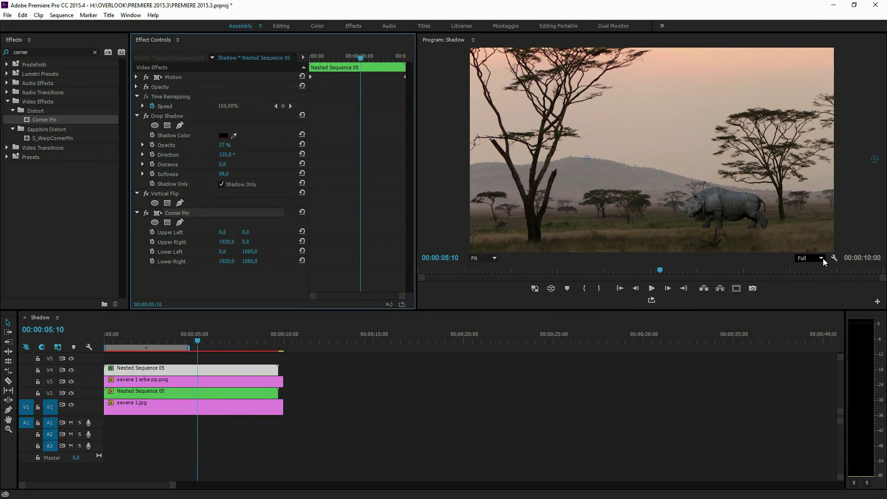
{"action": "left_click", "coordinate": [821, 258]}
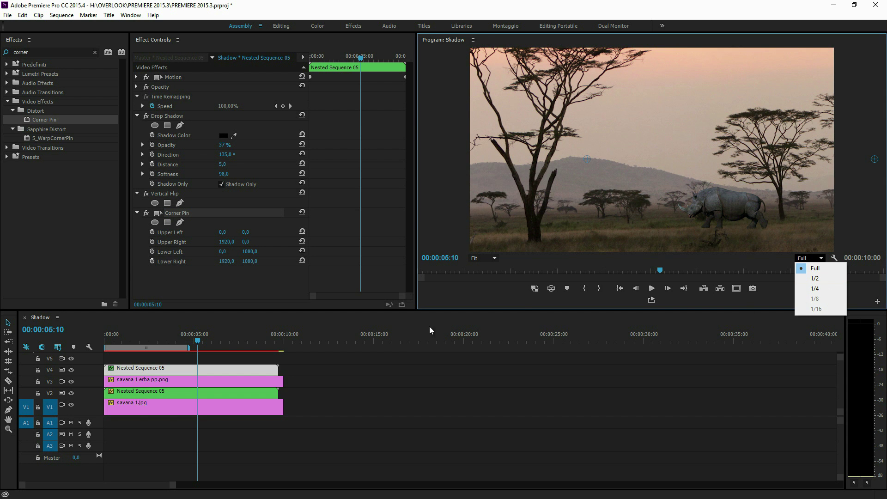
{"action": "left_click", "coordinate": [491, 261]}
{"action": "left_click", "coordinate": [491, 261]}
{"action": "left_click", "coordinate": [483, 291]}
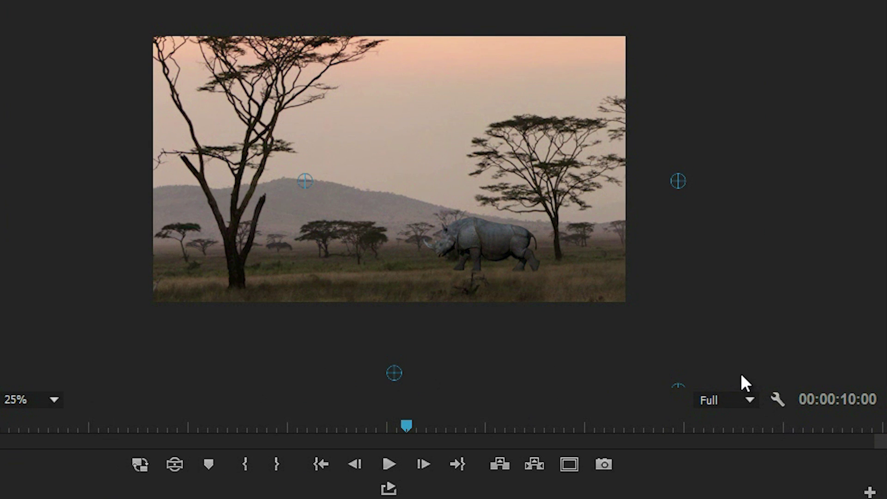
Step: Skew the shadow with the corner handles, e.g. Upper Left -217,5/123,6, Lower Right 2094,0/1003,3
{"action": "left_click_drag", "start_coordinate": [741, 375], "coordinate": [730, 376]}
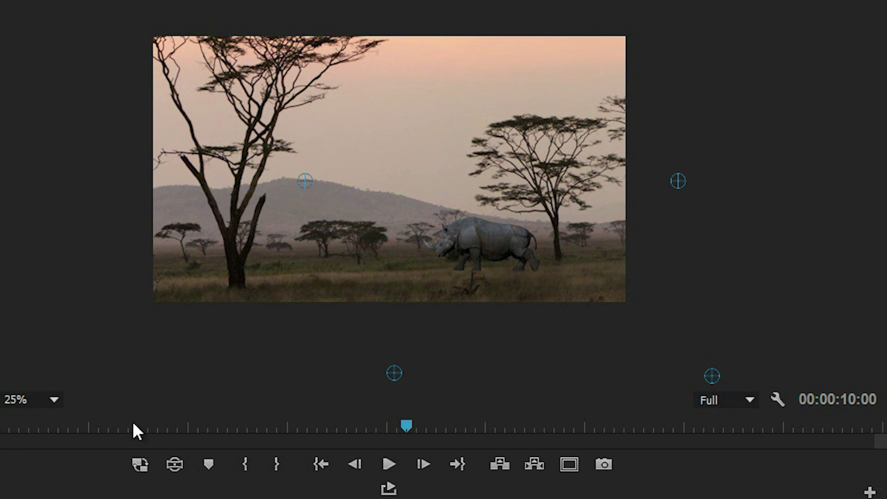
{"action": "left_click", "coordinate": [35, 398]}
{"action": "left_click", "coordinate": [43, 422]}
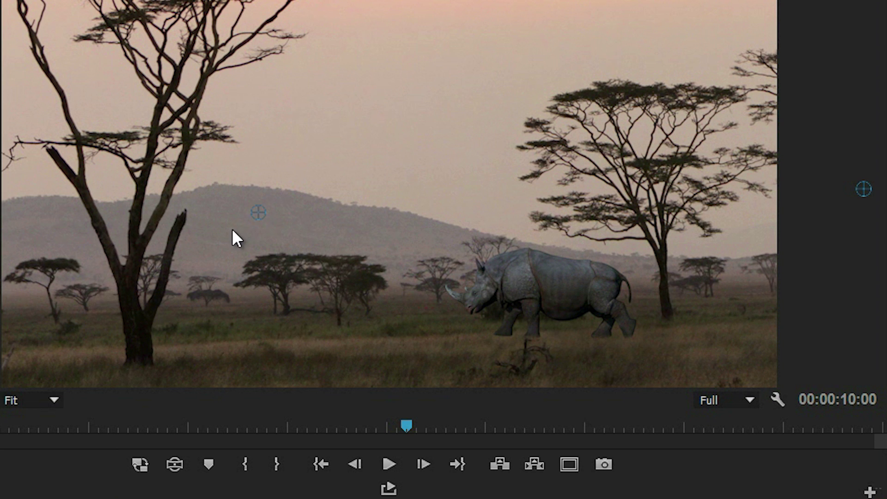
{"action": "left_click_drag", "start_coordinate": [232, 230], "coordinate": [229, 229]}
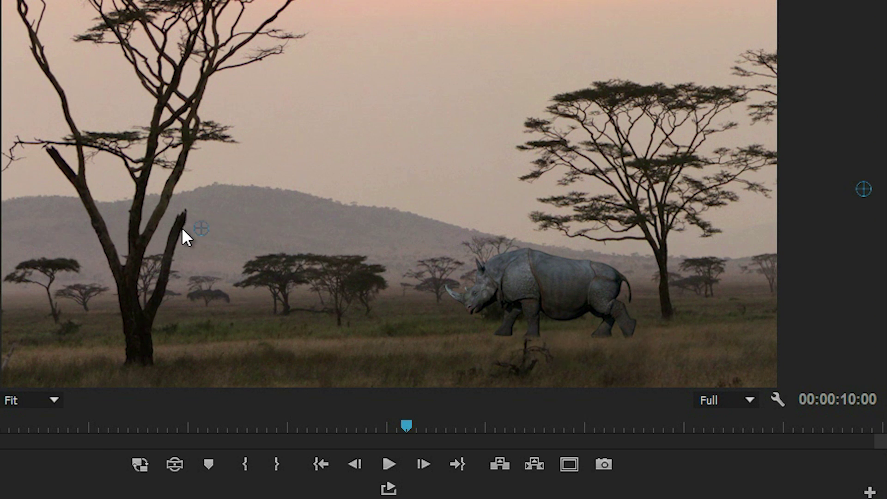
{"action": "left_click_drag", "start_coordinate": [818, 185], "coordinate": [808, 178]}
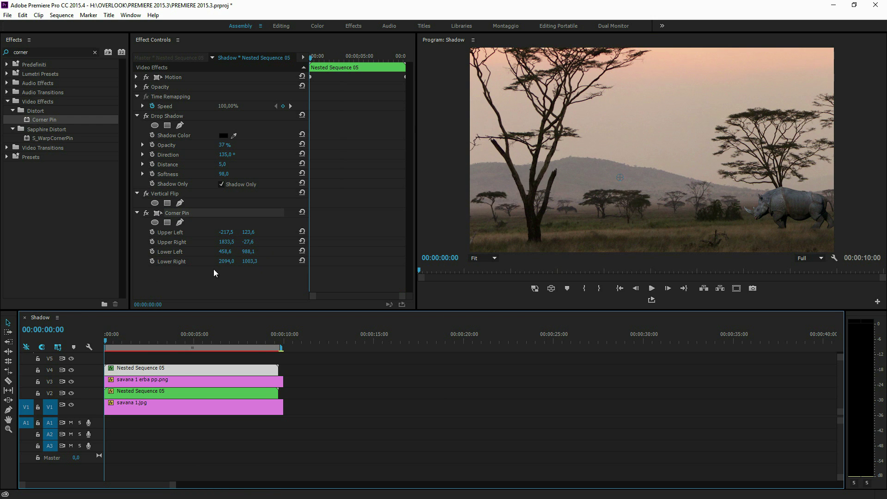
Step: Pull the shadow's Corner Pin upper-left corner up and right, then render the sequence
{"action": "left_click", "coordinate": [174, 214]}
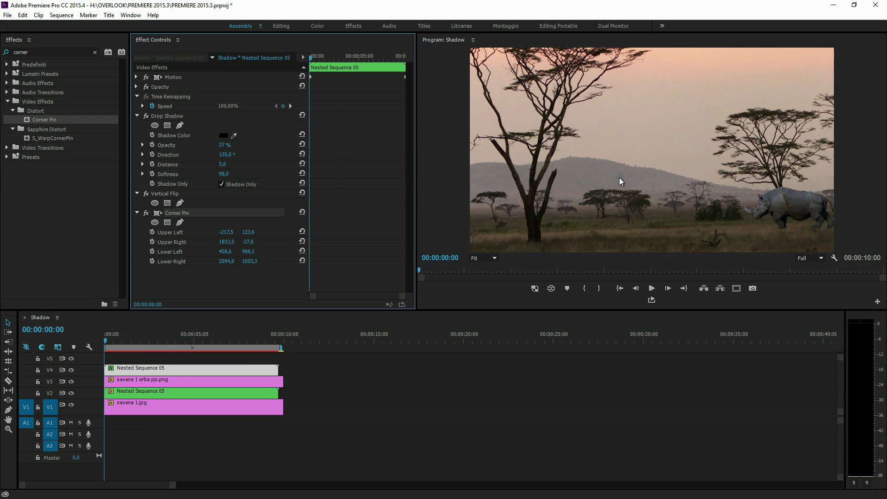
{"action": "left_click_drag", "start_coordinate": [620, 181], "coordinate": [628, 168]}
{"action": "key", "text": "Return"}
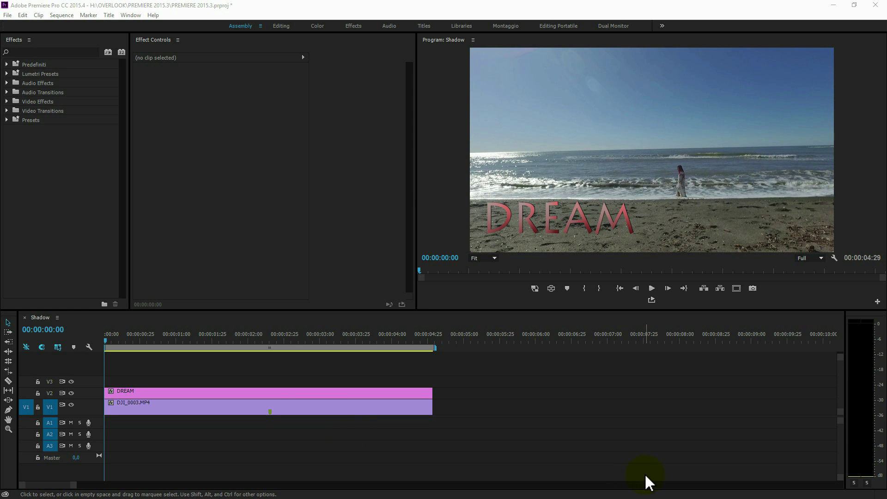
Step: Select the DJI_0003.MP4 beach clip, play the sequence, and return the playhead to the start
{"action": "left_click", "coordinate": [129, 407]}
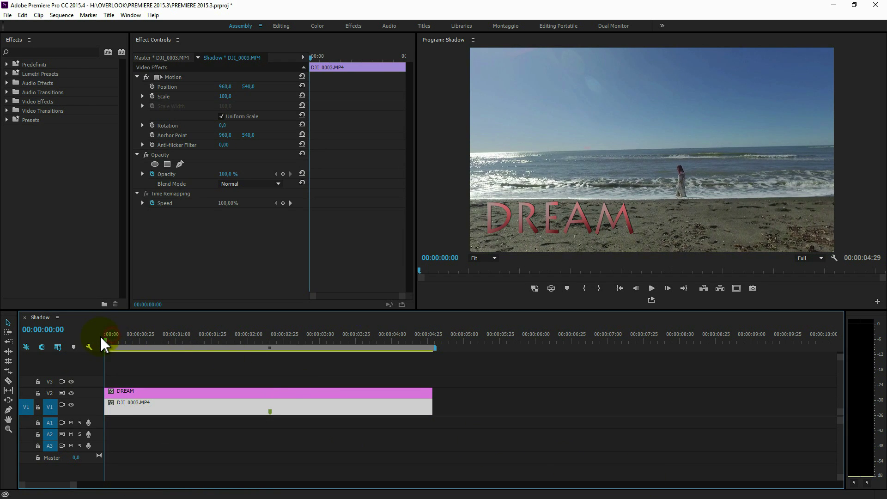
{"action": "key", "text": "space"}
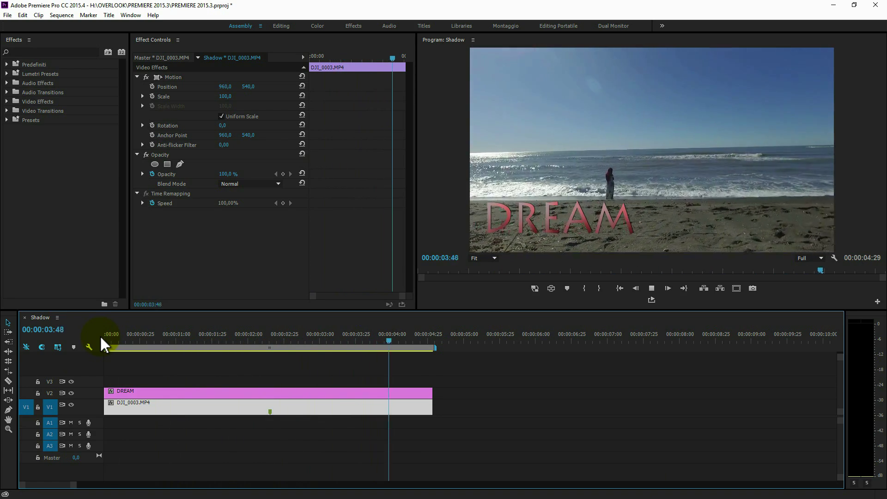
{"action": "left_click_drag", "start_coordinate": [167, 340], "coordinate": [77, 342]}
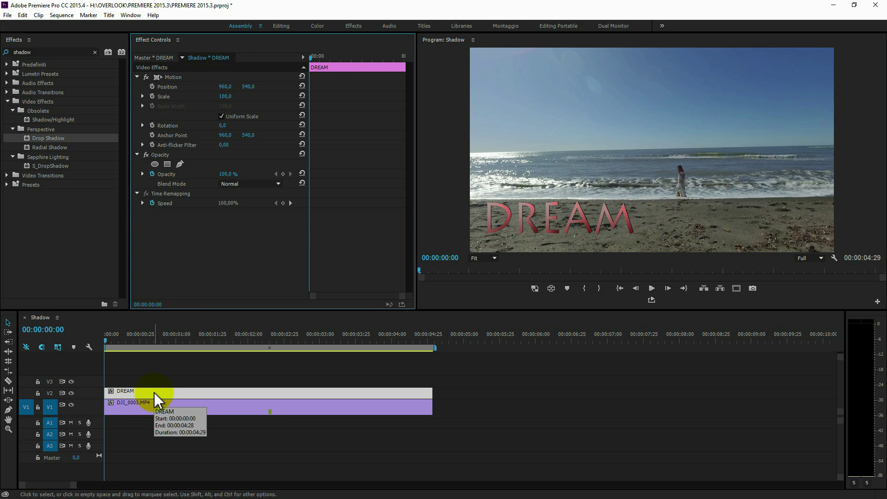
Step: Duplicate DREAM onto V3 as DREAM Copy 01 and give it a shadow-only Drop Shadow
{"action": "left_click_drag", "start_coordinate": [154, 392], "coordinate": [151, 381]}
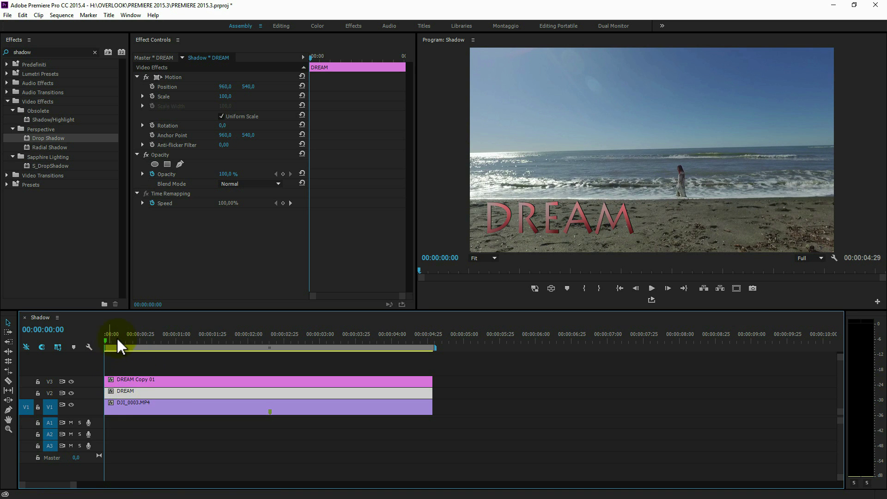
{"action": "left_click", "coordinate": [148, 381]}
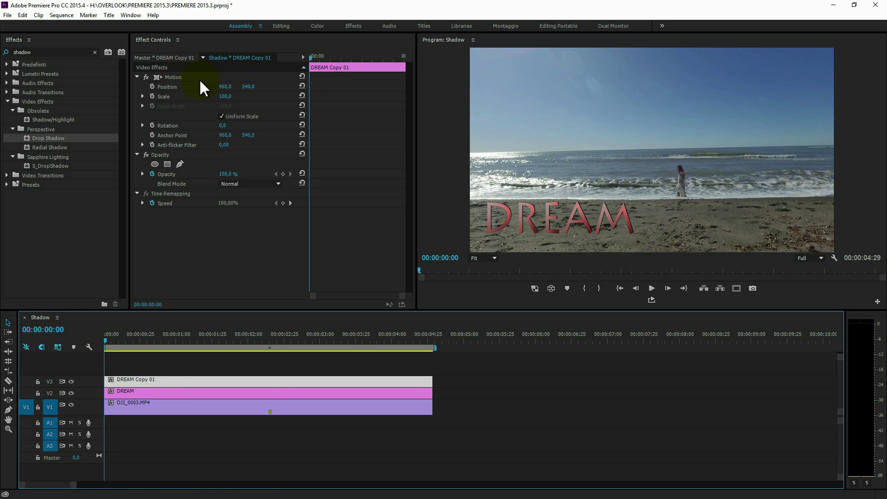
{"action": "mouse_move", "coordinate": [28, 138]}
{"action": "left_mouse_down"}
{"action": "mouse_move", "coordinate": [84, 207]}
{"action": "mouse_move", "coordinate": [155, 387]}
{"action": "left_mouse_up"}
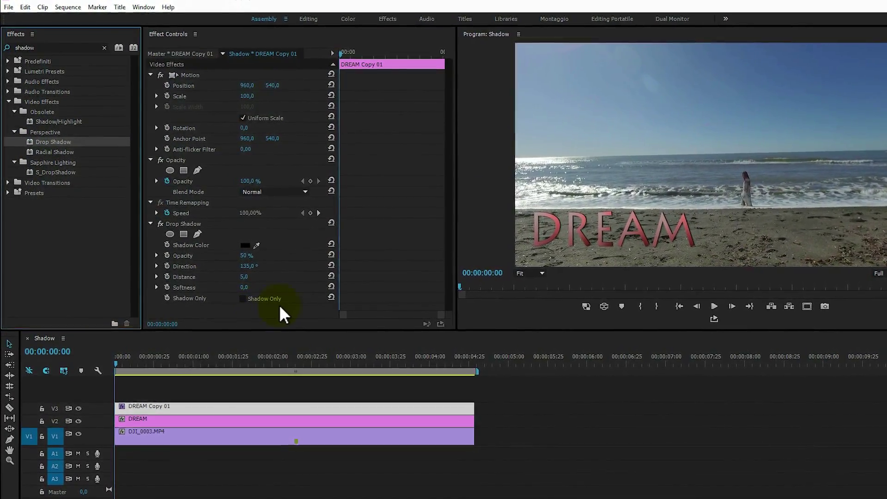
{"action": "left_click", "coordinate": [242, 298]}
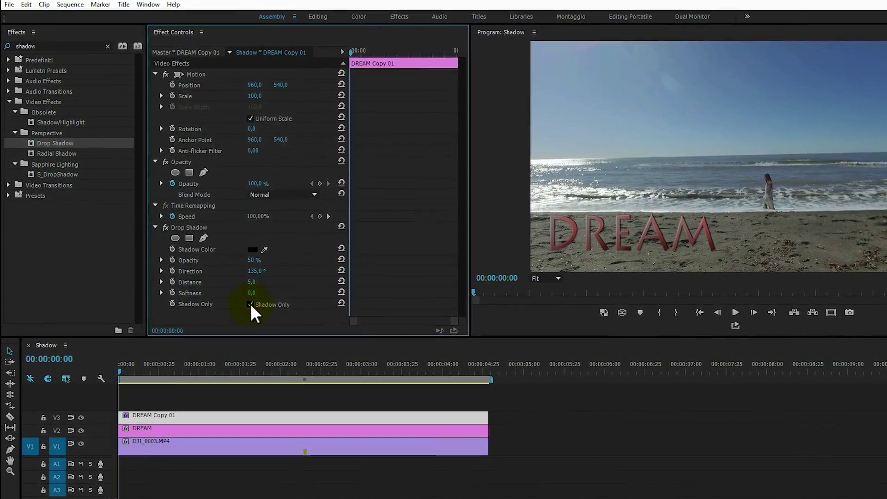
{"action": "left_click", "coordinate": [81, 429]}
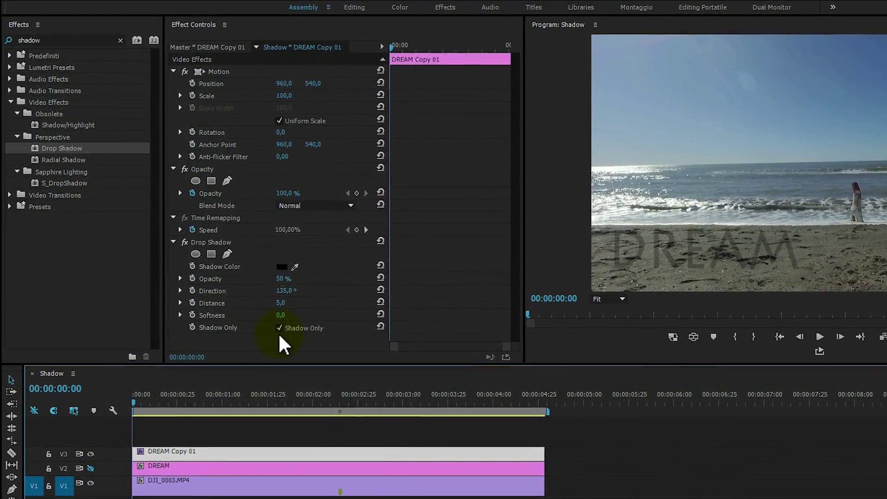
Step: Adjust the copy's shadow direction and push its distance out to 61
{"action": "left_click", "coordinate": [278, 327]}
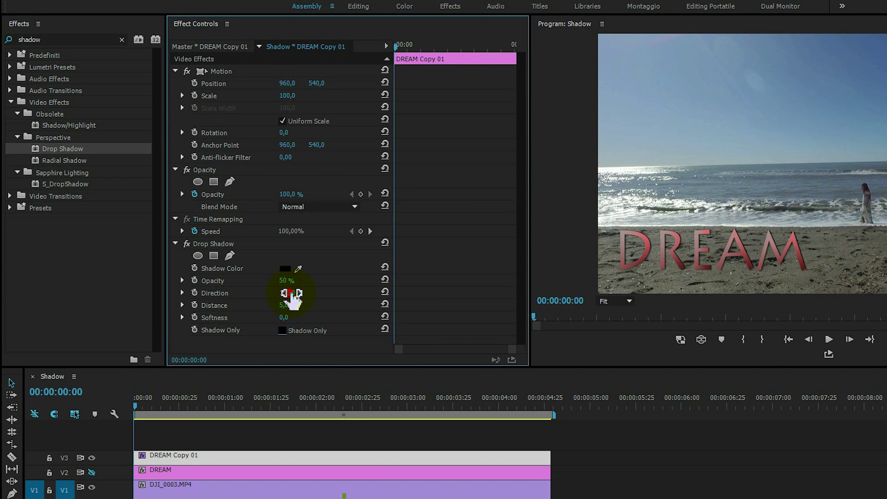
{"action": "left_click_drag", "start_coordinate": [284, 292], "coordinate": [226, 316]}
{"action": "left_click", "coordinate": [287, 309]}
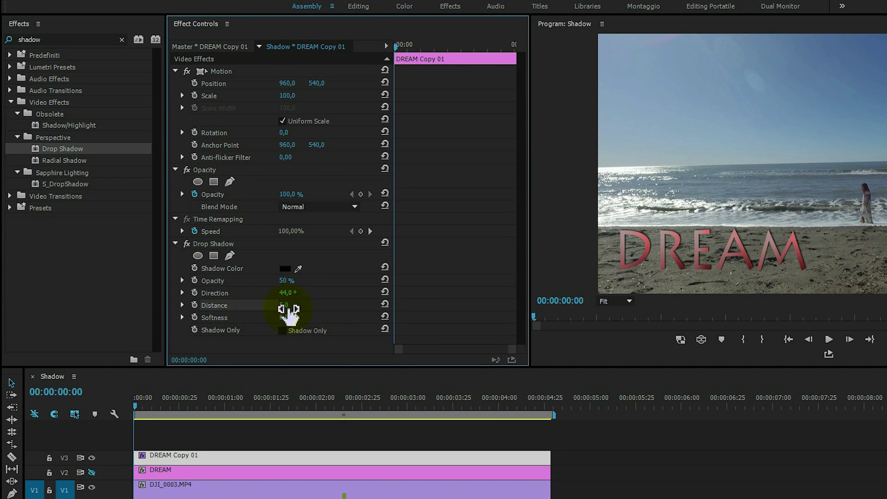
{"action": "left_click_drag", "start_coordinate": [288, 309], "coordinate": [316, 308]}
{"action": "left_click", "coordinate": [242, 329]}
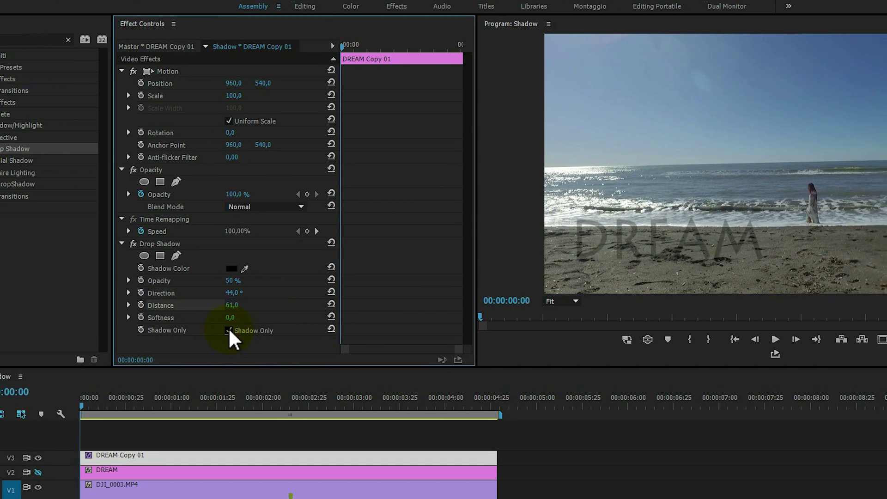
{"action": "left_click", "coordinate": [242, 329]}
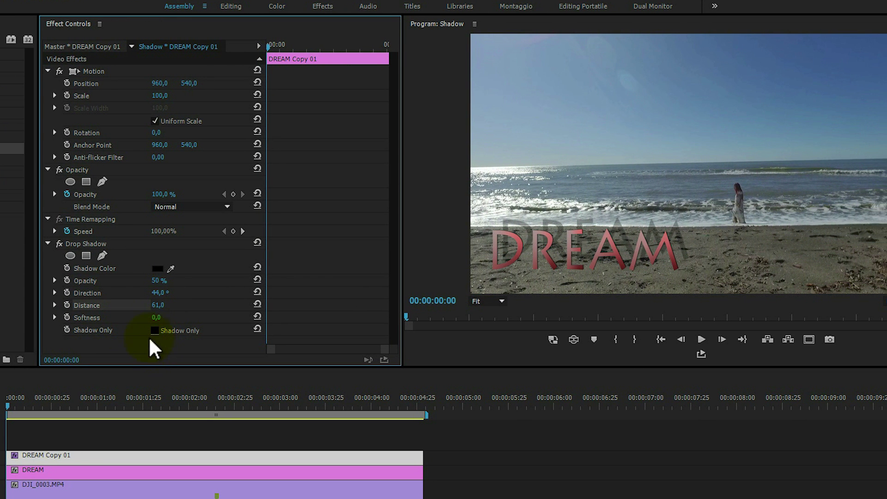
Step: Switch back to Shadow Only and blur the shadow to Softness 39
{"action": "left_click", "coordinate": [157, 331]}
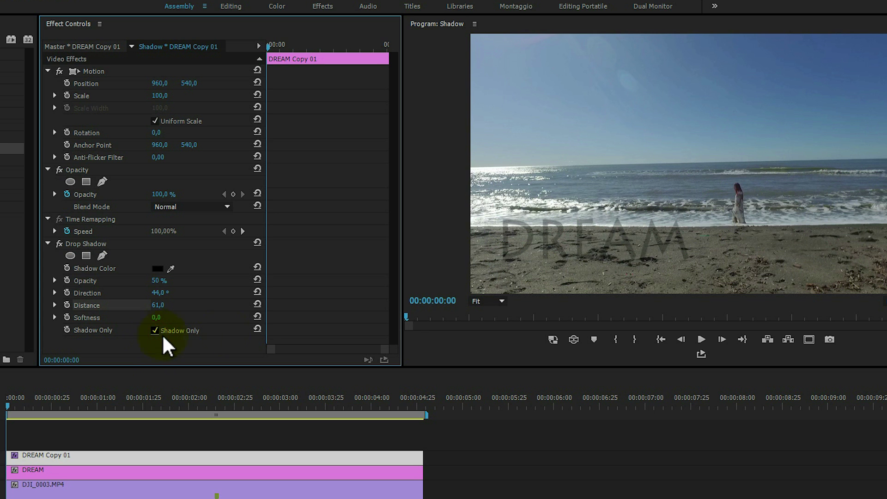
{"action": "mouse_move", "coordinate": [159, 319]}
{"action": "left_mouse_down"}
{"action": "mouse_move", "coordinate": [191, 320]}
{"action": "mouse_move", "coordinate": [166, 297]}
{"action": "mouse_move", "coordinate": [194, 298]}
{"action": "mouse_move", "coordinate": [178, 296]}
{"action": "mouse_move", "coordinate": [151, 319]}
{"action": "left_mouse_up"}
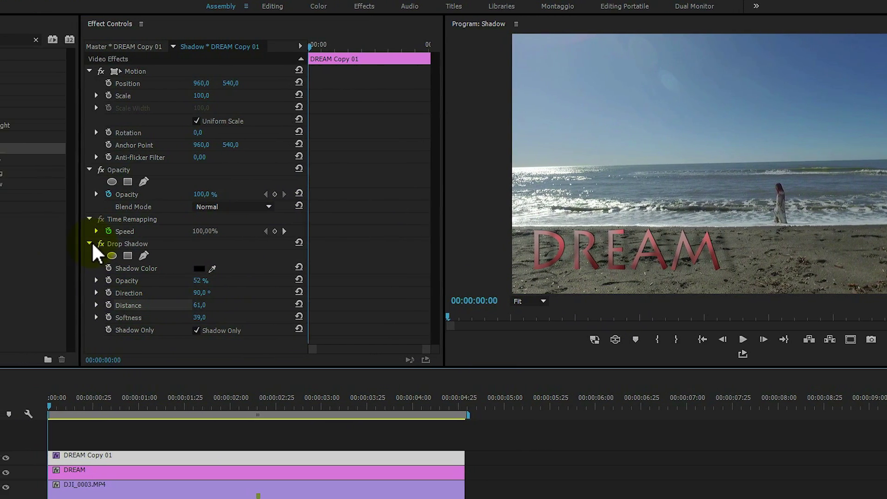
{"action": "left_click", "coordinate": [67, 243]}
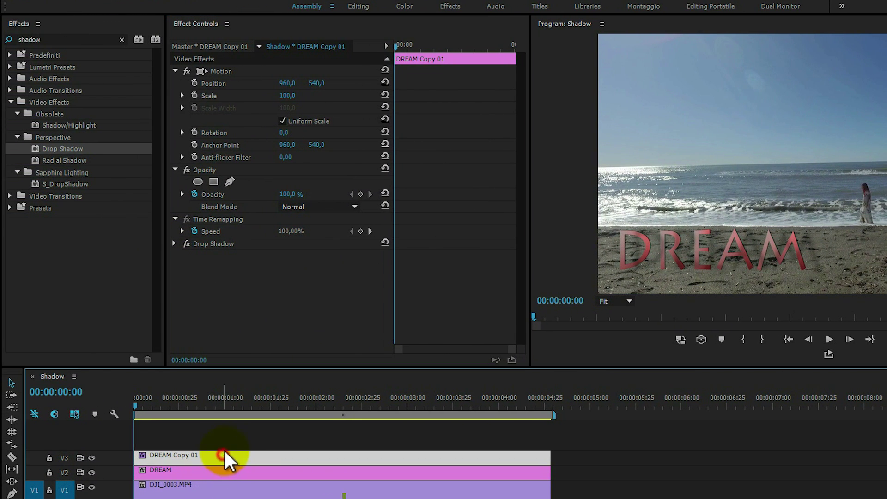
Step: Vertically flip DREAM Copy 01 and lower it beneath the title to Position 903,0 / 1418,0
{"action": "double_click", "coordinate": [62, 39]}
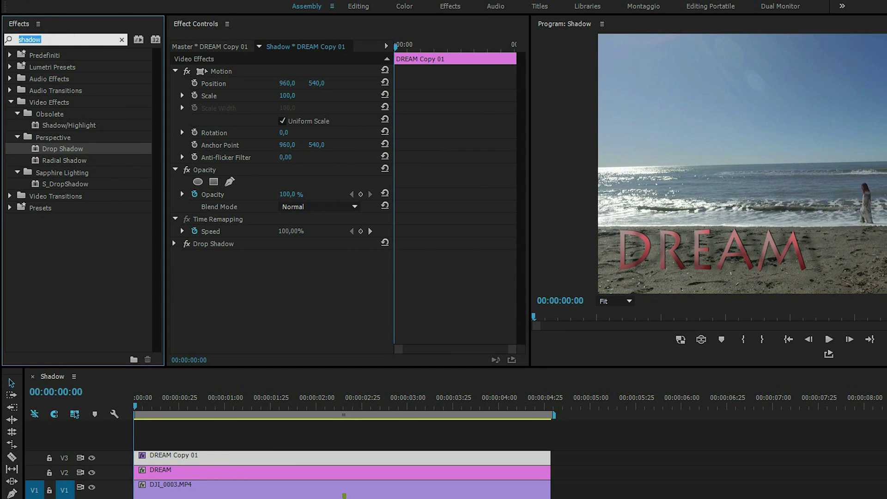
{"action": "type", "text": "flip"}
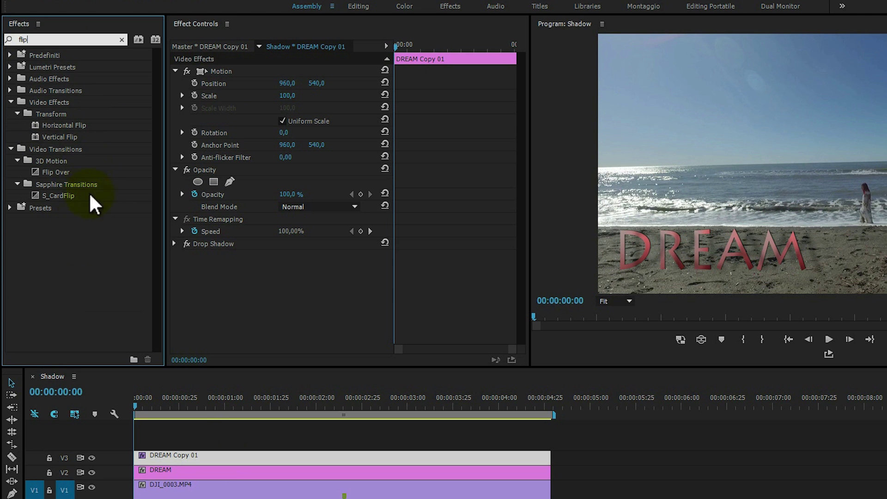
{"action": "left_click_drag", "start_coordinate": [69, 138], "coordinate": [236, 269]}
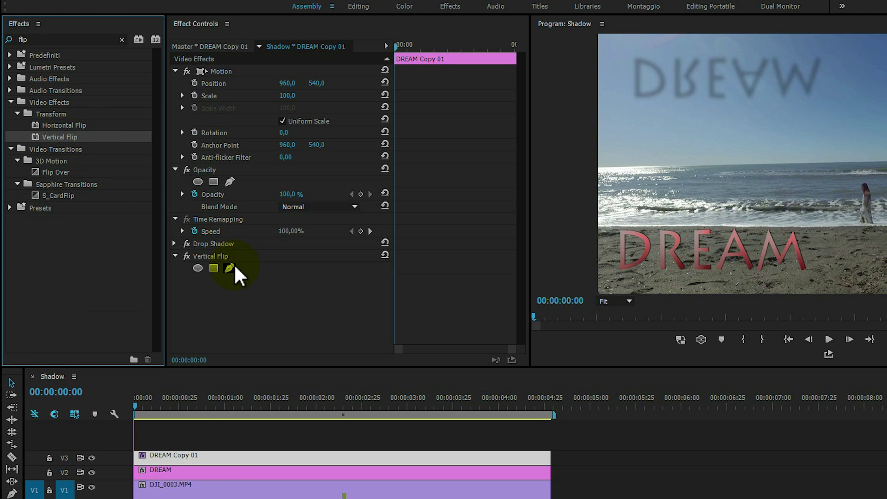
{"action": "left_click_drag", "start_coordinate": [317, 83], "coordinate": [808, 148]}
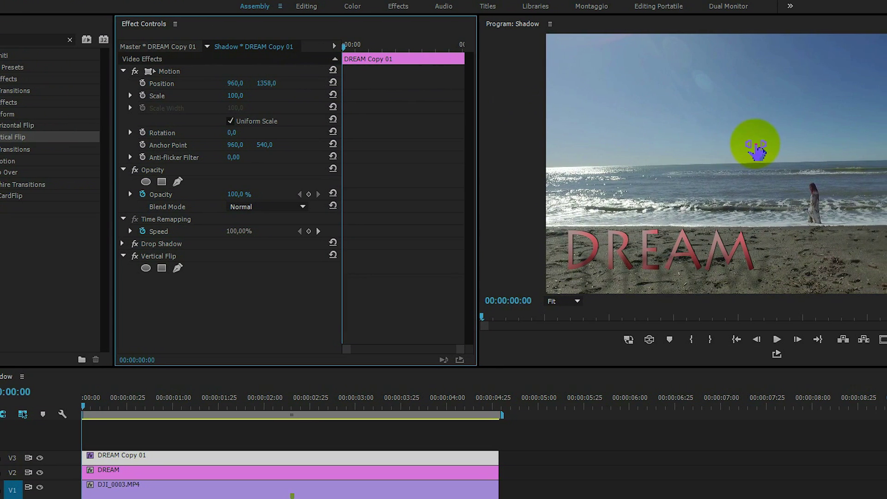
{"action": "left_click_drag", "start_coordinate": [756, 148], "coordinate": [762, 141]}
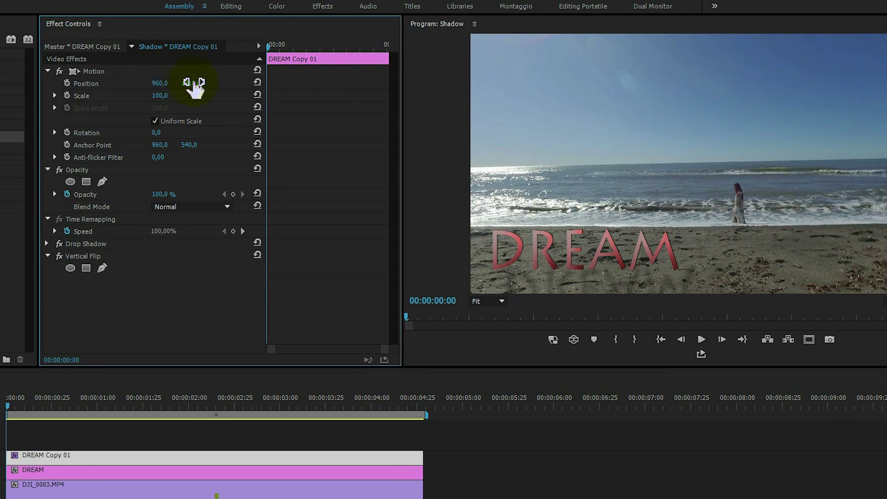
{"action": "left_click_drag", "start_coordinate": [159, 84], "coordinate": [123, 92]}
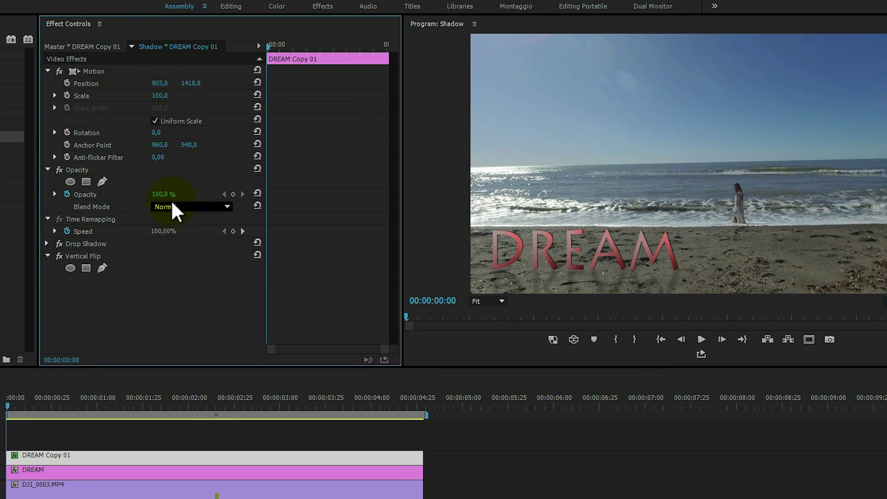
Step: Tweak the copy's Drop Shadow to 58% opacity, 65° direction, distance 75, softness 45
{"action": "left_click", "coordinate": [46, 243]}
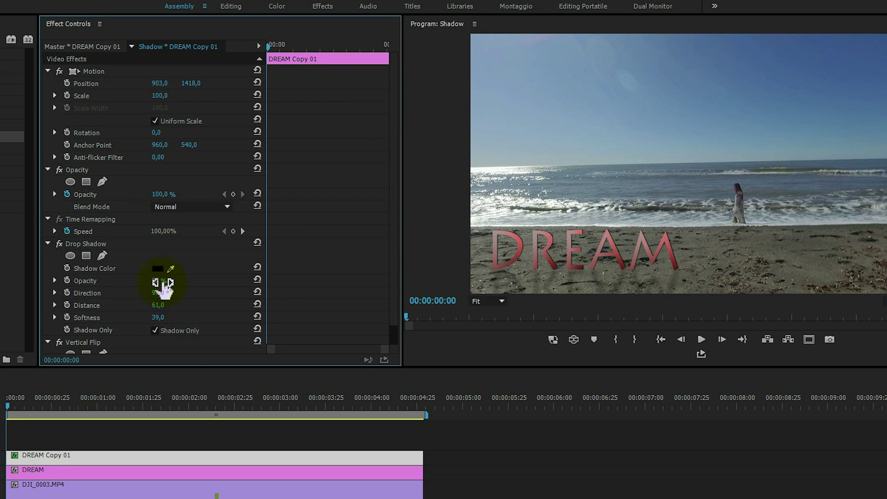
{"action": "mouse_move", "coordinate": [164, 284]}
{"action": "left_mouse_down"}
{"action": "mouse_move", "coordinate": [145, 317]}
{"action": "mouse_move", "coordinate": [162, 337]}
{"action": "mouse_move", "coordinate": [171, 325]}
{"action": "left_mouse_up"}
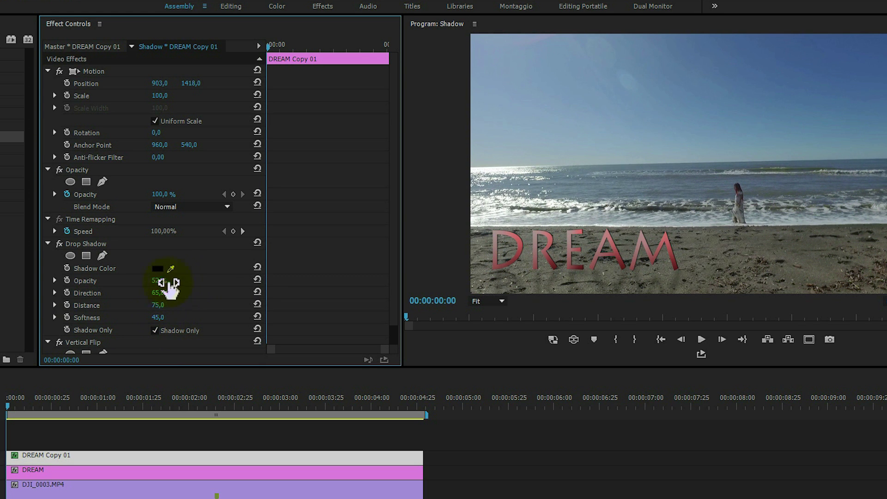
{"action": "left_click_drag", "start_coordinate": [161, 280], "coordinate": [178, 294]}
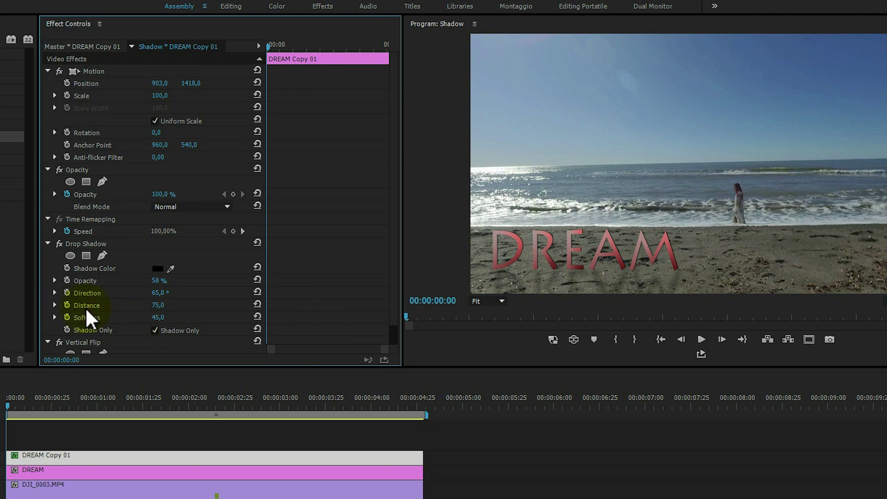
{"action": "left_click", "coordinate": [47, 243]}
{"action": "left_click", "coordinate": [48, 256]}
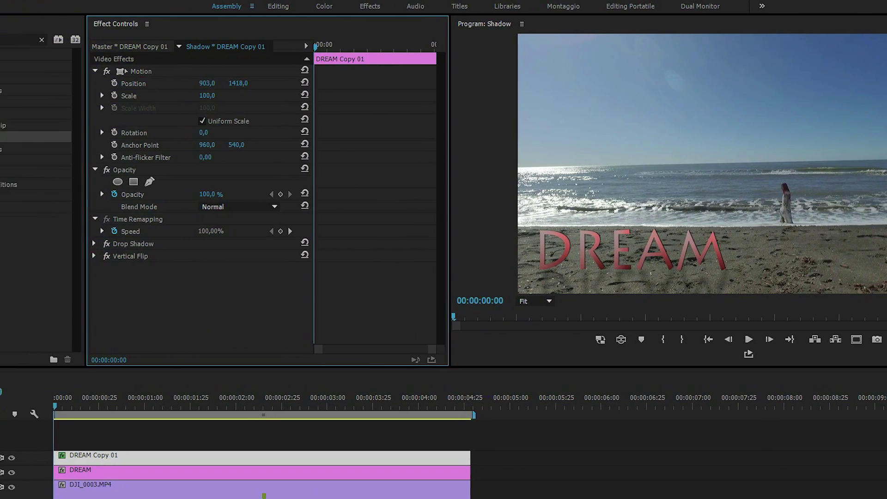
Step: Apply Corner Pin to DREAM Copy 01 and zoom the Program monitor out to 10%
{"action": "type", "text": "corner"}
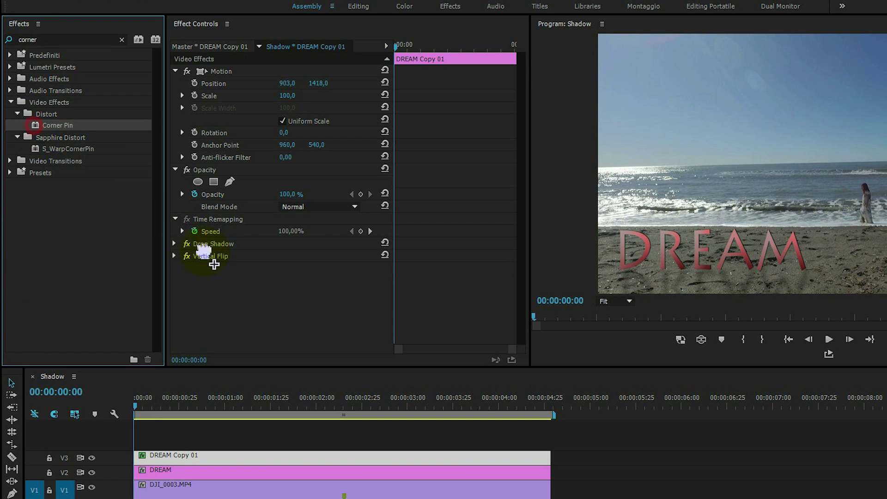
{"action": "left_click_drag", "start_coordinate": [37, 127], "coordinate": [213, 288]}
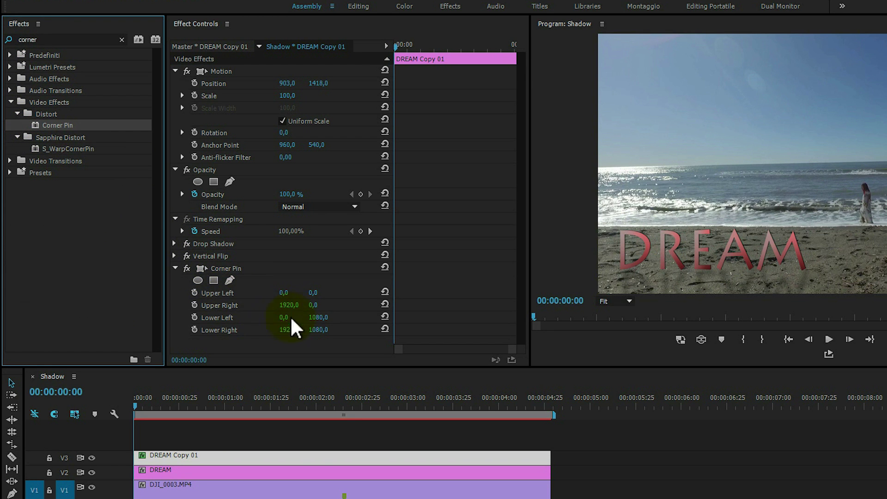
{"action": "left_click", "coordinate": [205, 267]}
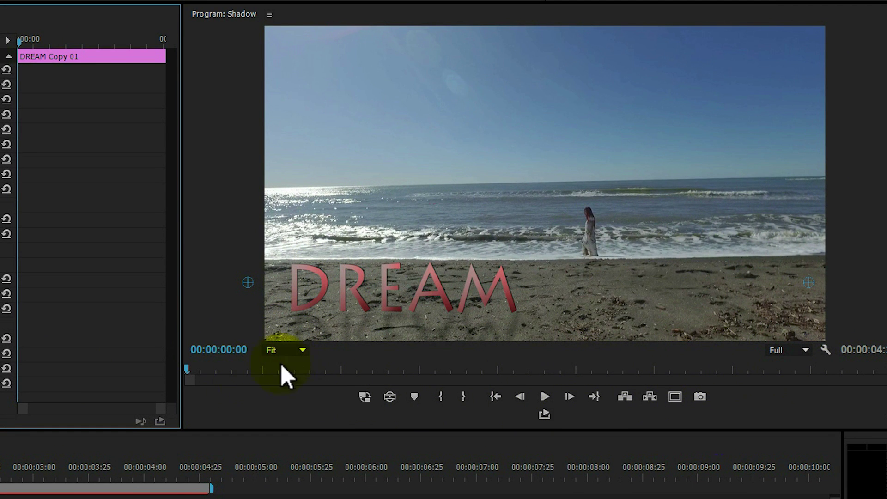
{"action": "left_click", "coordinate": [297, 356]}
{"action": "left_click", "coordinate": [307, 404]}
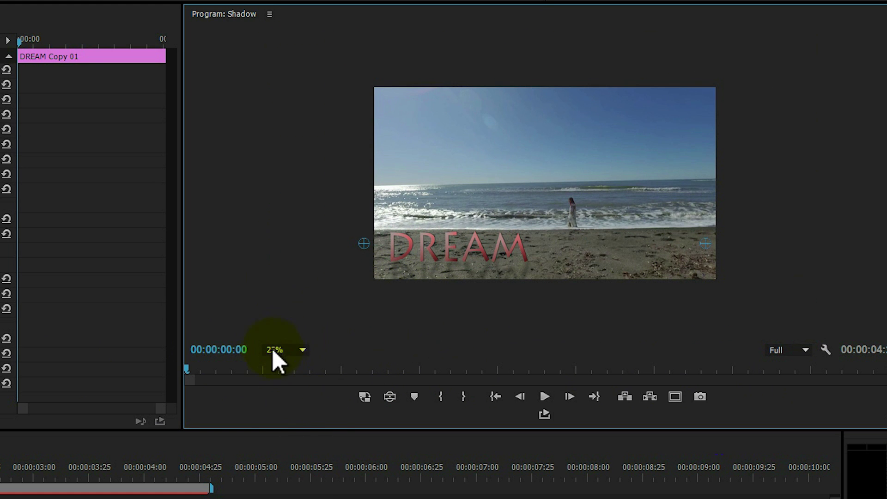
{"action": "left_click", "coordinate": [274, 350]}
{"action": "left_click", "coordinate": [291, 384]}
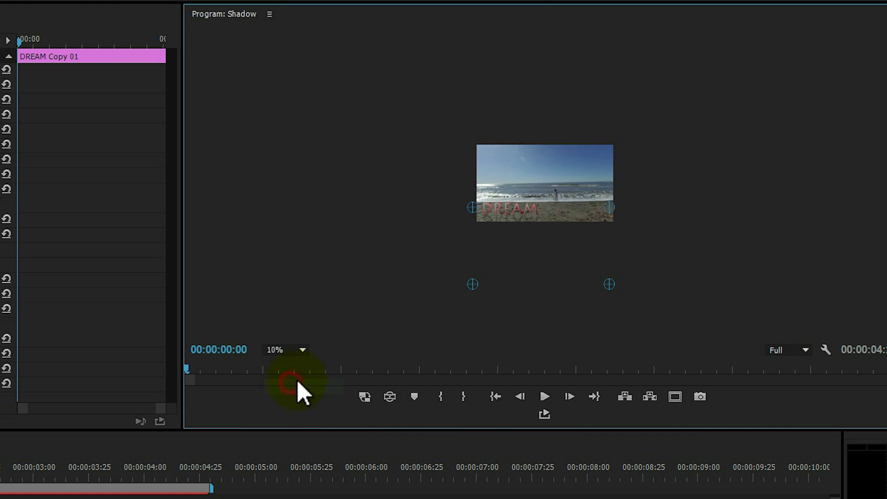
Step: Skew the shadow's corners into perspective, Upper Right 1855,2/41,1 and Lower Right 2057,0/762,0
{"action": "left_click", "coordinate": [472, 285]}
{"action": "left_click_drag", "start_coordinate": [472, 284], "coordinate": [485, 278]}
{"action": "left_click_drag", "start_coordinate": [610, 284], "coordinate": [620, 261]}
{"action": "left_click", "coordinate": [298, 351]}
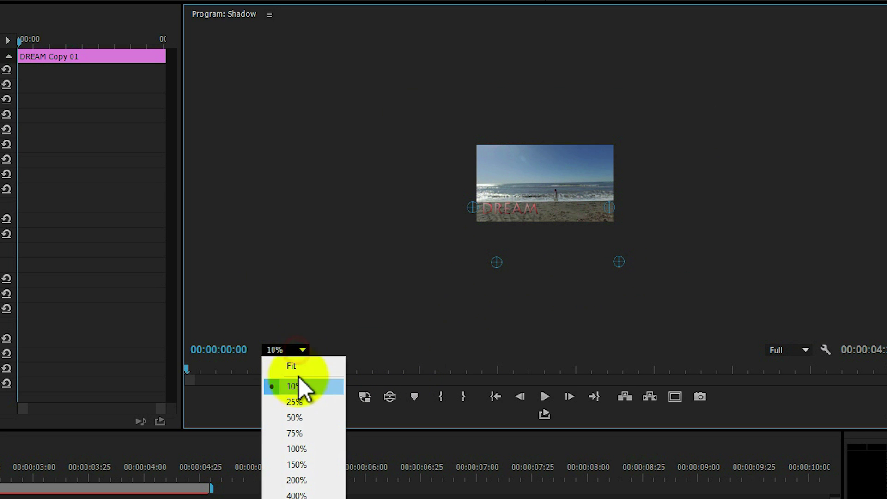
{"action": "left_click", "coordinate": [299, 368]}
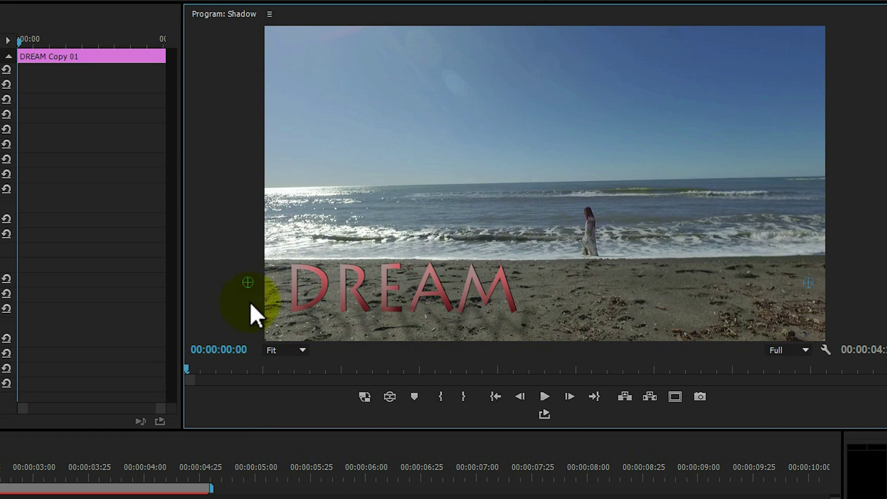
{"action": "left_click_drag", "start_coordinate": [243, 287], "coordinate": [239, 287]}
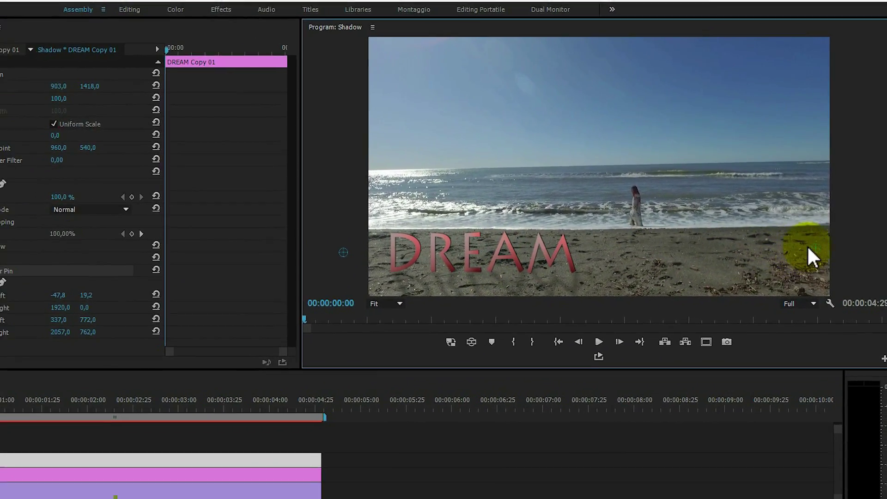
{"action": "left_click_drag", "start_coordinate": [814, 256], "coordinate": [810, 259]}
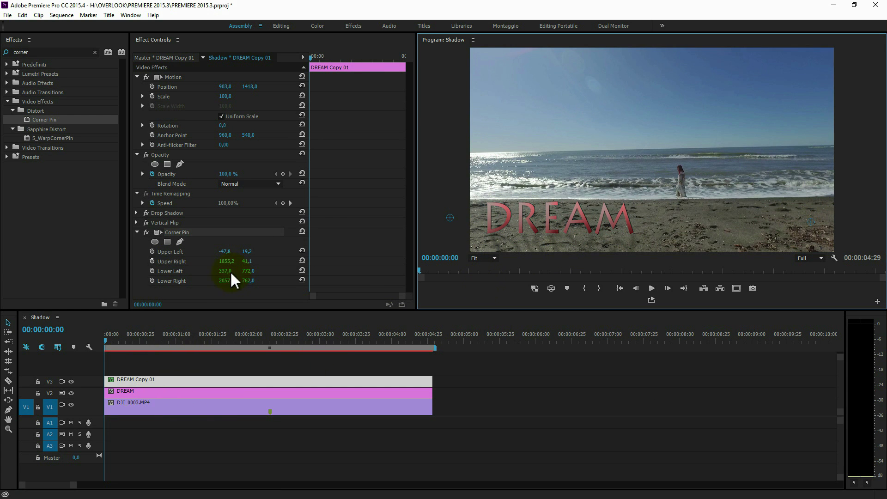
Step: Nudge the shadow copy to Position 895,0 / 1416,0 and move the DREAM title up to V3
{"action": "left_click", "coordinate": [137, 212]}
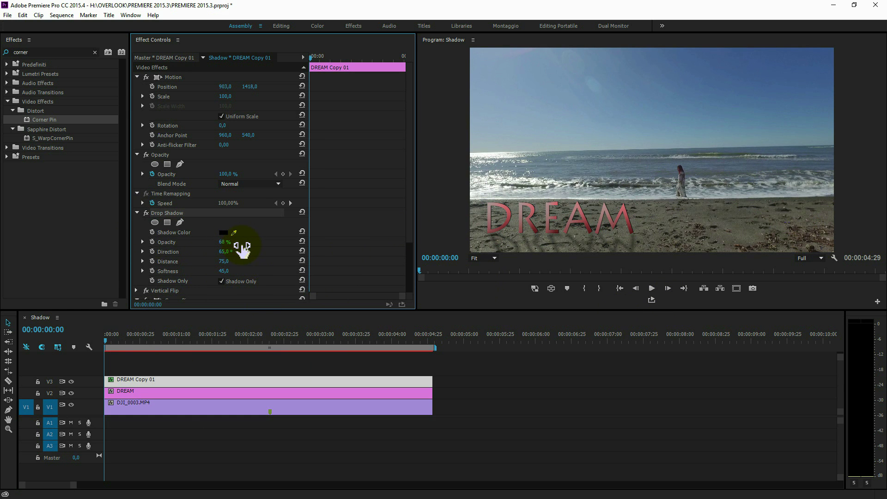
{"action": "left_click_drag", "start_coordinate": [228, 90], "coordinate": [223, 96]}
{"action": "left_click_drag", "start_coordinate": [243, 92], "coordinate": [246, 95]}
{"action": "mouse_move", "coordinate": [142, 394]}
{"action": "left_mouse_down"}
{"action": "mouse_move", "coordinate": [144, 368]}
{"action": "mouse_move", "coordinate": [185, 394]}
{"action": "left_mouse_up"}
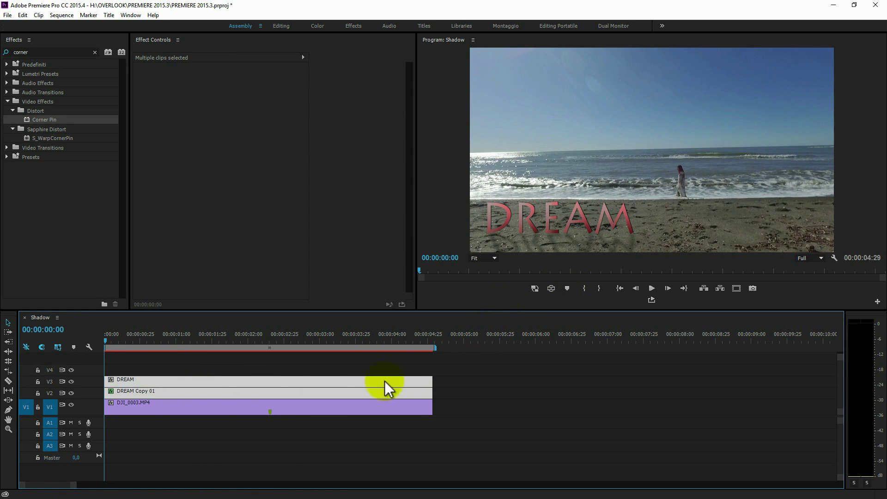
{"action": "left_click", "coordinate": [238, 391]}
{"action": "mouse_move", "coordinate": [253, 87]}
{"action": "left_mouse_down"}
{"action": "mouse_move", "coordinate": [243, 95]}
{"action": "mouse_move", "coordinate": [257, 110]}
{"action": "left_mouse_up"}
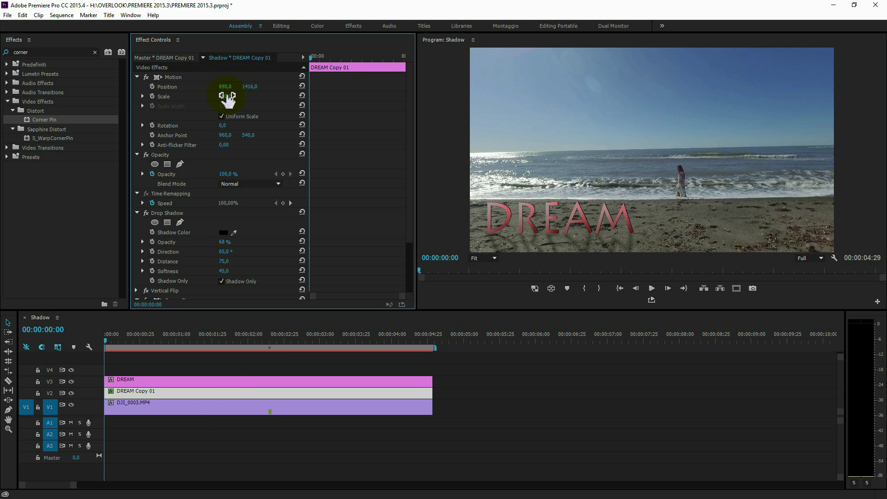
{"action": "left_click_drag", "start_coordinate": [226, 89], "coordinate": [229, 98]}
{"action": "left_click", "coordinate": [656, 292]}
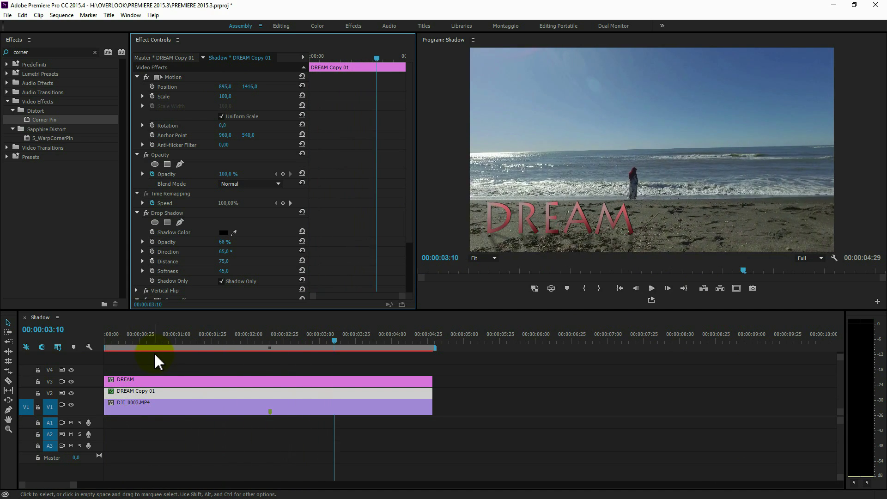
{"action": "key", "text": "space"}
{"action": "left_click", "coordinate": [111, 341]}
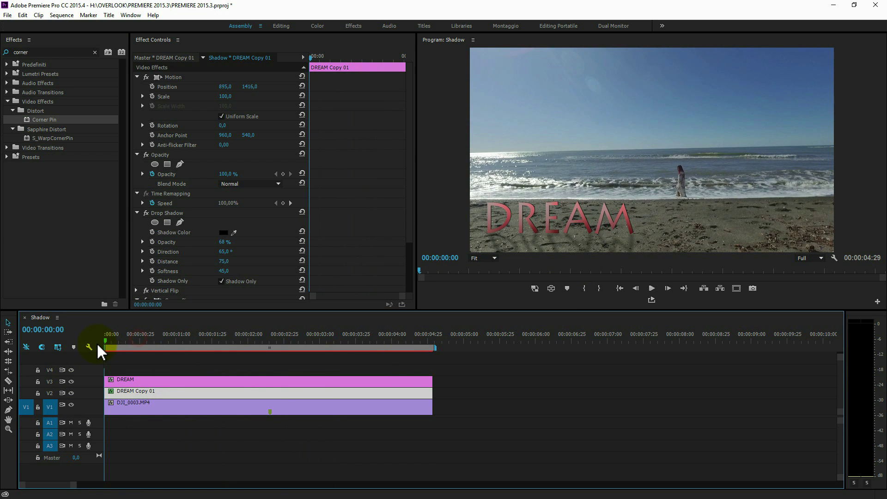
Step: Nest DREAM and DREAM Copy 01 into one clip named Titolo Ombra
{"action": "left_click_drag", "start_coordinate": [173, 361], "coordinate": [191, 389]}
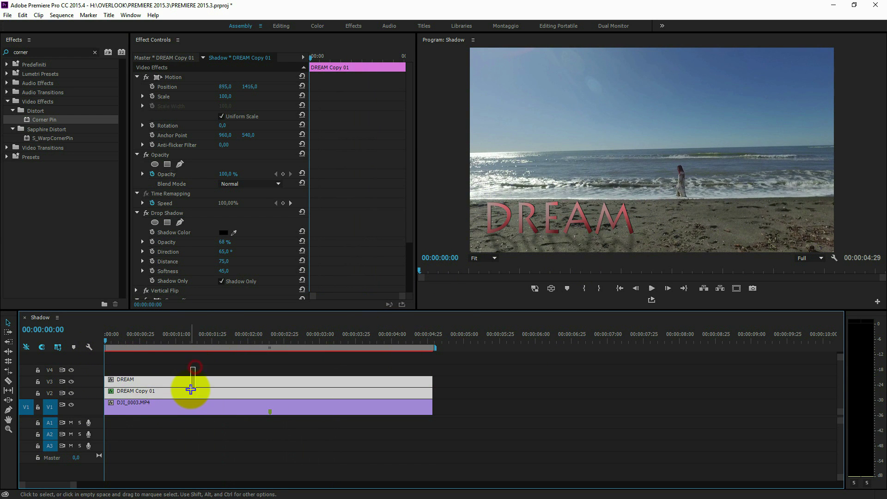
{"action": "right_click", "coordinate": [195, 393]}
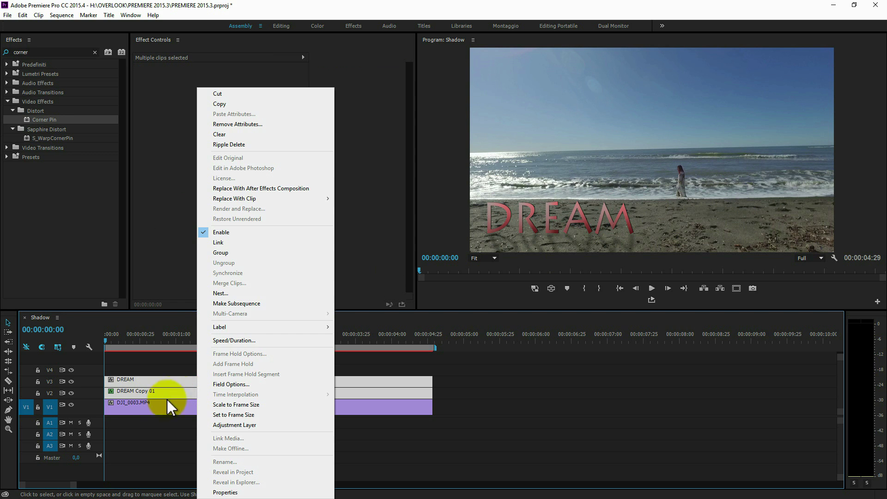
{"action": "left_click", "coordinate": [262, 293]}
{"action": "type", "text": "Titolo Ombra"}
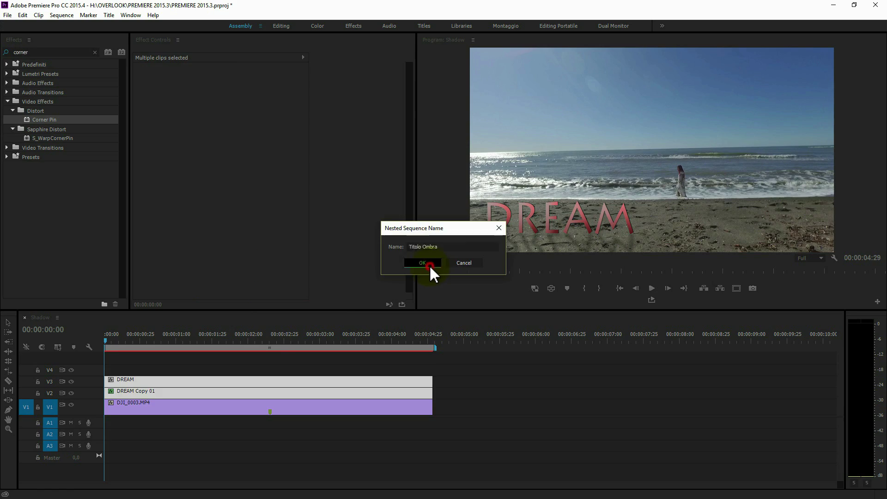
{"action": "left_click", "coordinate": [429, 265]}
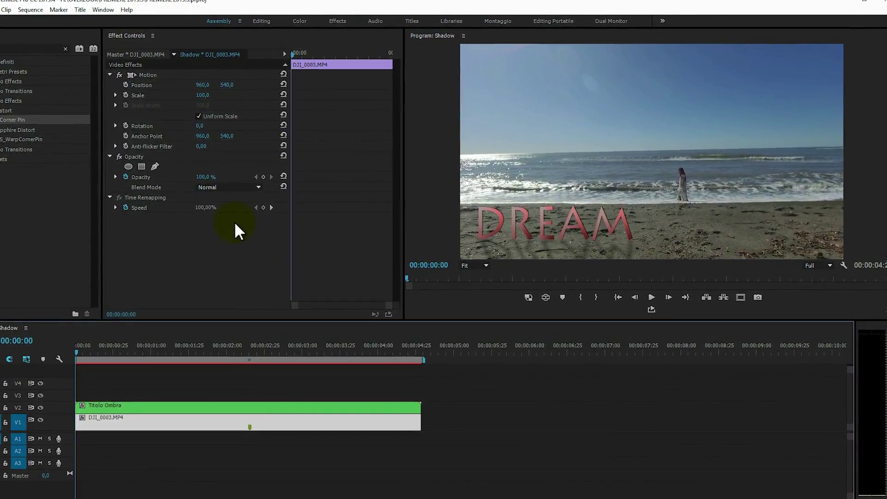
Step: Slide the Titolo Ombra title left at 00:00:02:10, start Position keyframing, and recentre it at 00:00
{"action": "left_click", "coordinate": [226, 352]}
{"action": "left_click", "coordinate": [227, 408]}
{"action": "mouse_move", "coordinate": [202, 84]}
{"action": "left_mouse_down"}
{"action": "mouse_move", "coordinate": [157, 85]}
{"action": "mouse_move", "coordinate": [194, 147]}
{"action": "left_mouse_up"}
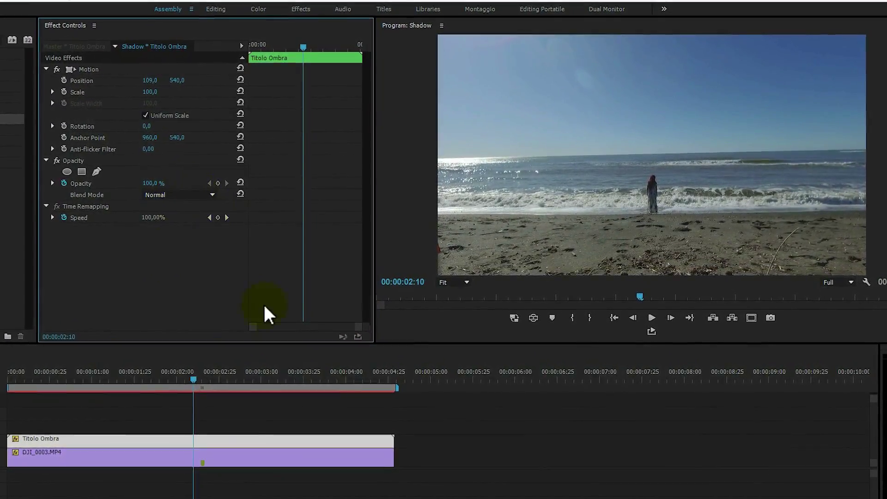
{"action": "left_click", "coordinate": [64, 81]}
{"action": "left_click_drag", "start_coordinate": [300, 45], "coordinate": [191, 71]}
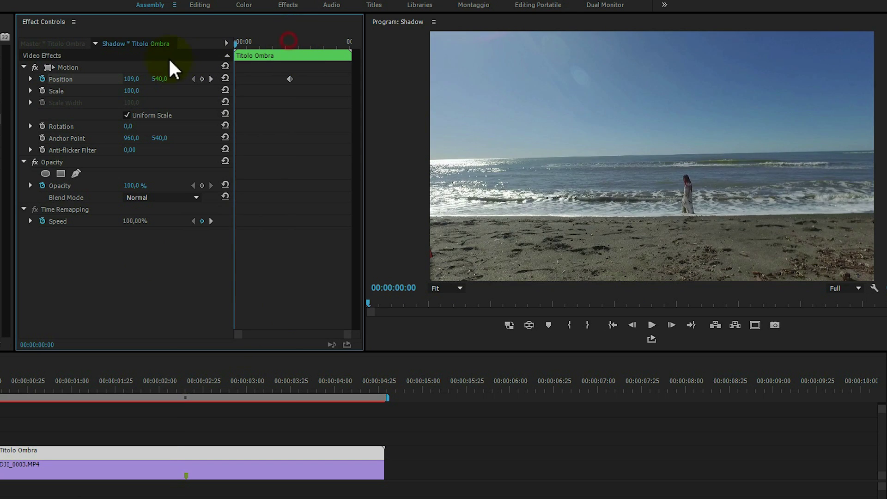
{"action": "left_click", "coordinate": [225, 78]}
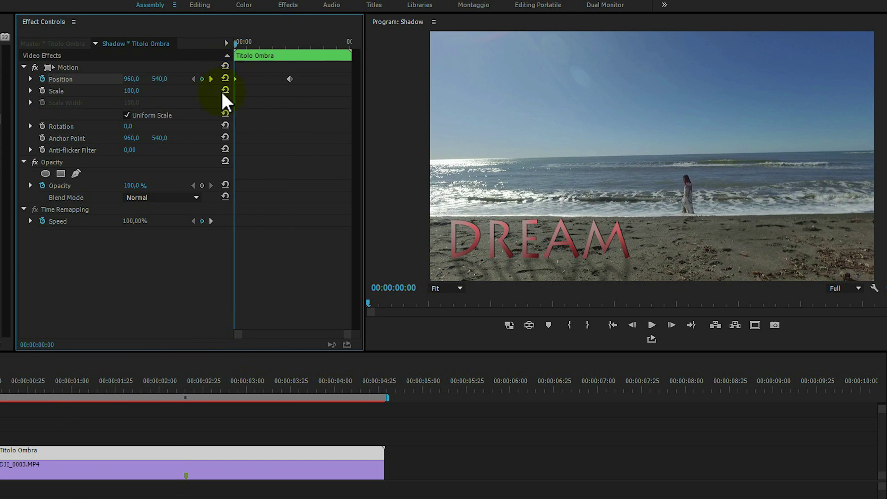
Step: Add an intermediate Position keyframe by scrubbing X, then play the slide back
{"action": "left_click_drag", "start_coordinate": [237, 42], "coordinate": [283, 46]}
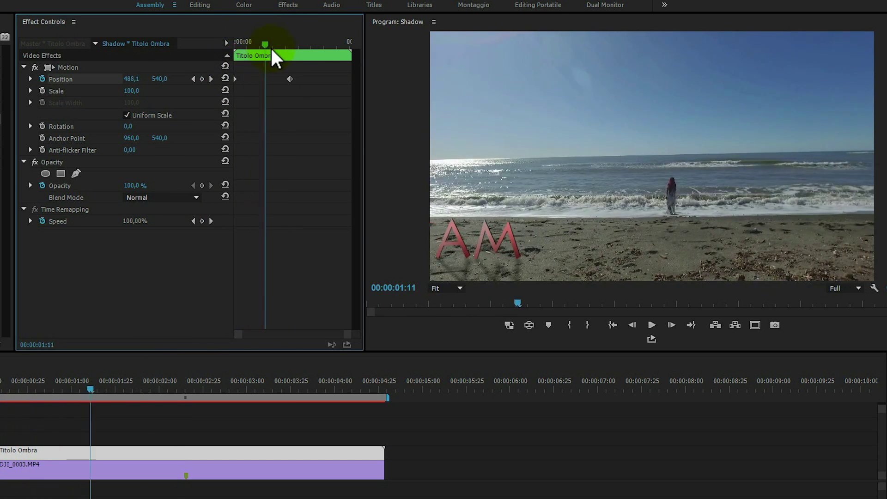
{"action": "left_click", "coordinate": [211, 79]}
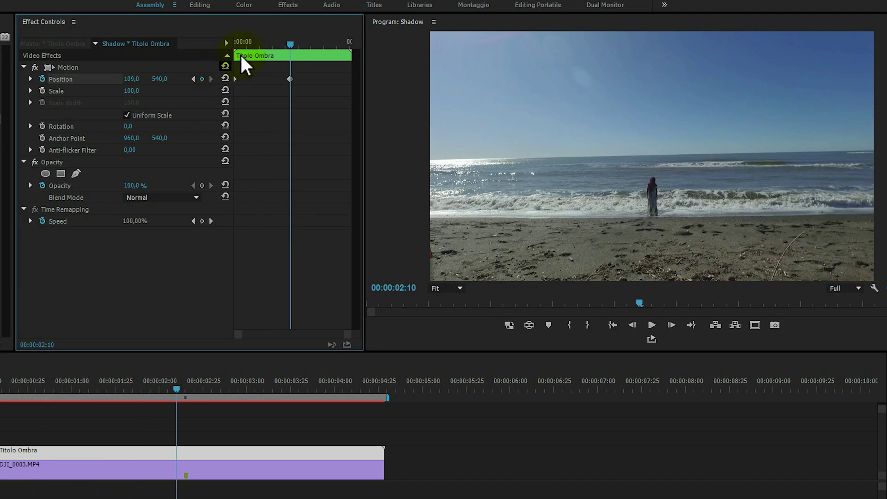
{"action": "mouse_move", "coordinate": [276, 44]}
{"action": "left_mouse_down"}
{"action": "mouse_move", "coordinate": [215, 55]}
{"action": "mouse_move", "coordinate": [258, 72]}
{"action": "left_mouse_up"}
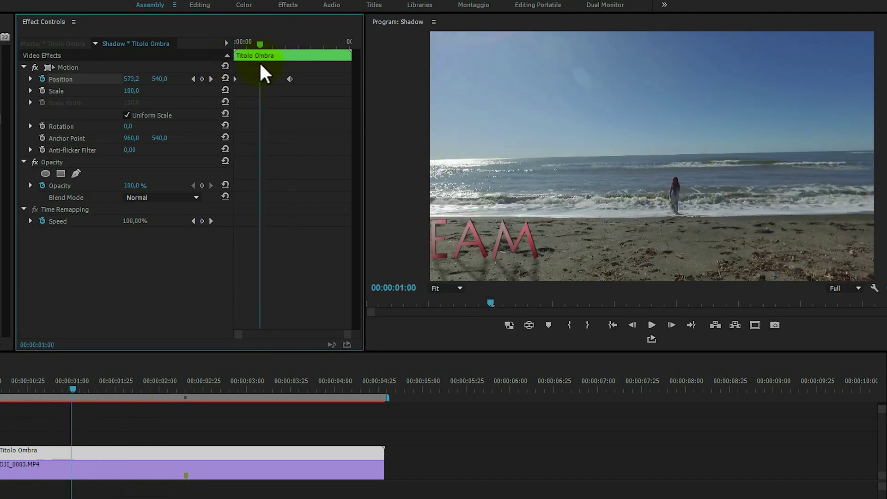
{"action": "mouse_move", "coordinate": [134, 80]}
{"action": "left_mouse_down"}
{"action": "mouse_move", "coordinate": [180, 83]}
{"action": "mouse_move", "coordinate": [135, 79]}
{"action": "left_mouse_up"}
{"action": "left_click_drag", "start_coordinate": [243, 44], "coordinate": [195, 51]}
{"action": "key", "text": "space"}
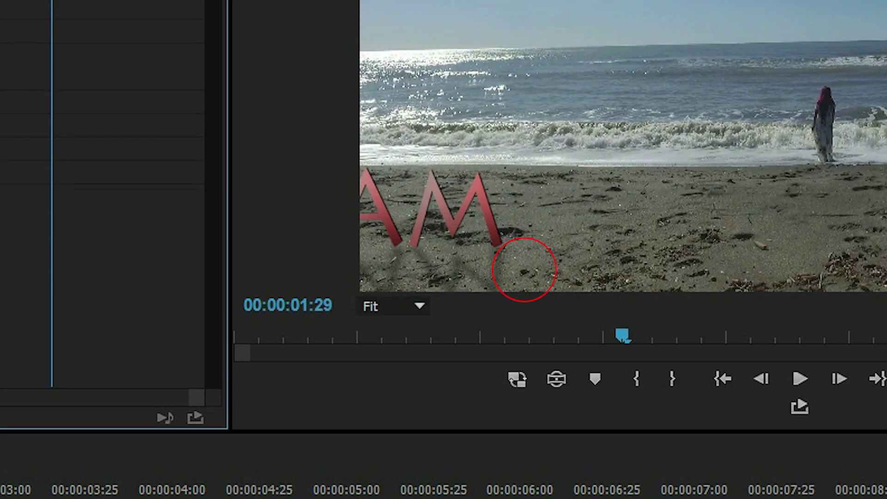
{"action": "key", "text": "Home"}
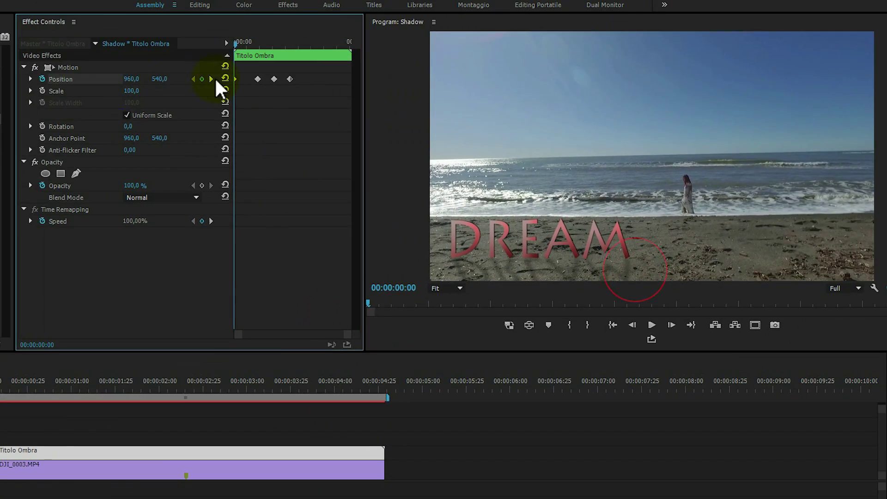
Step: Step through the existing Position keyframes and play the title animation
{"action": "left_click", "coordinate": [211, 79]}
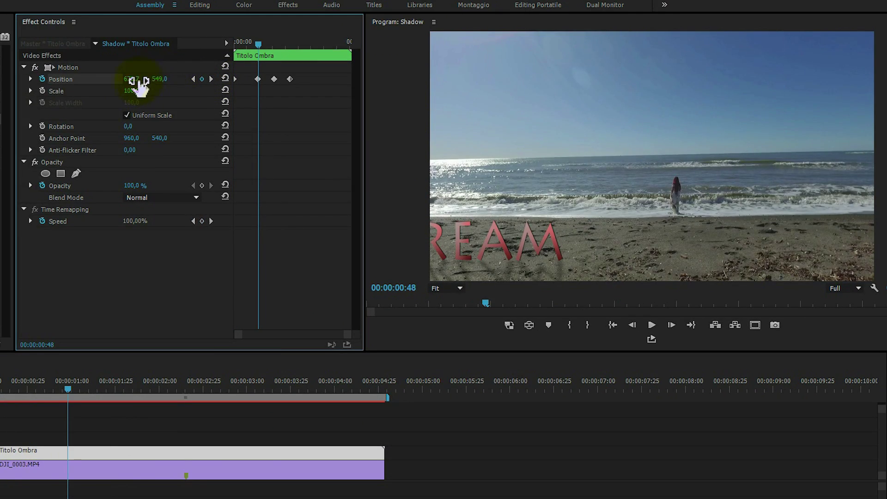
{"action": "left_click", "coordinate": [211, 79]}
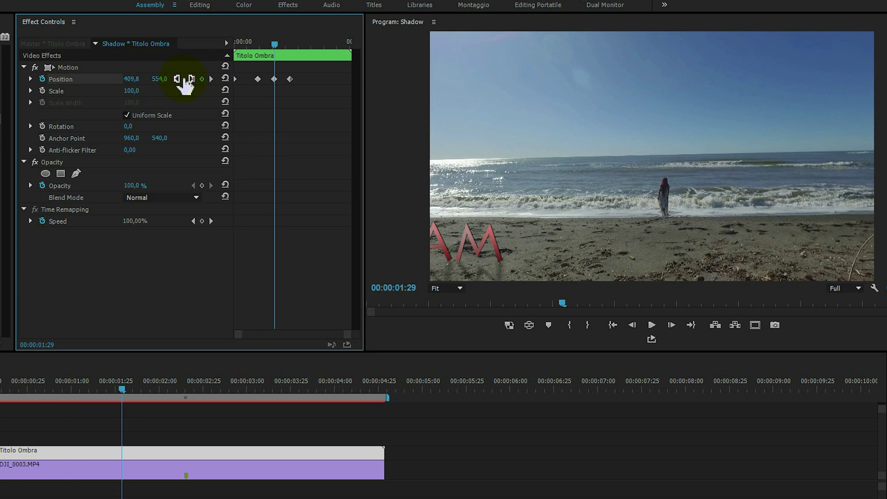
{"action": "left_click", "coordinate": [211, 79]}
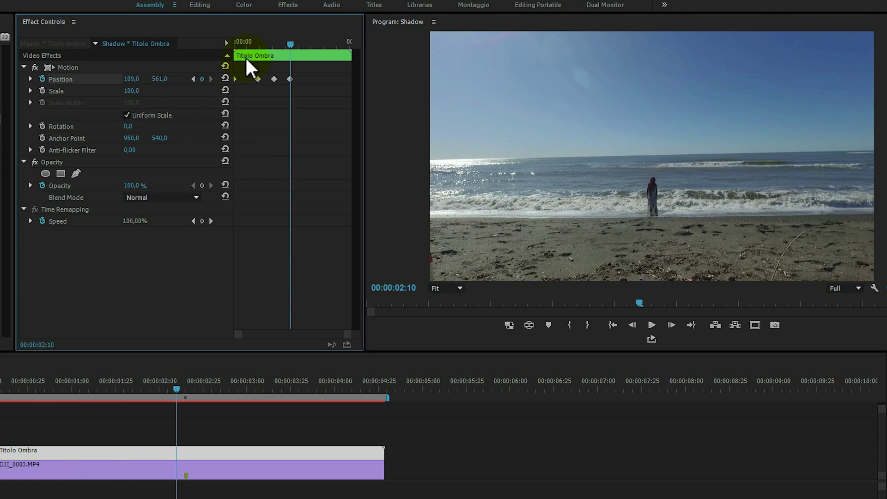
{"action": "key", "text": "Home"}
{"action": "key", "text": "space"}
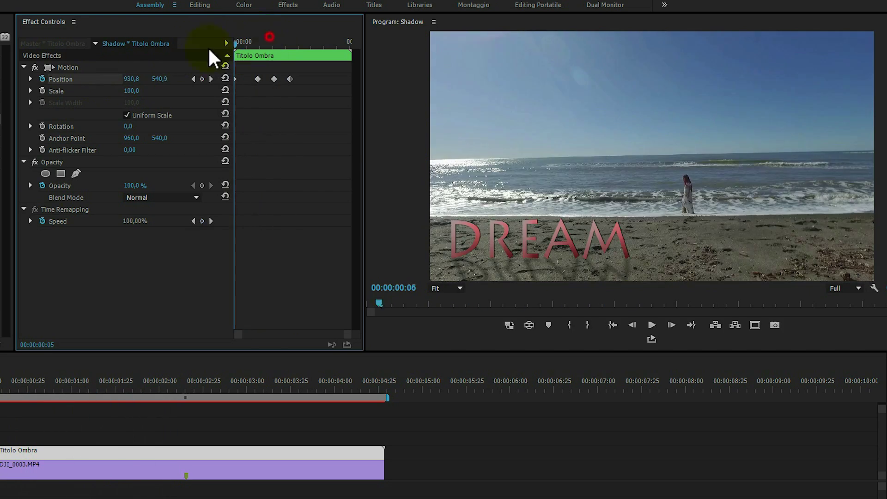
{"action": "left_click", "coordinate": [248, 41]}
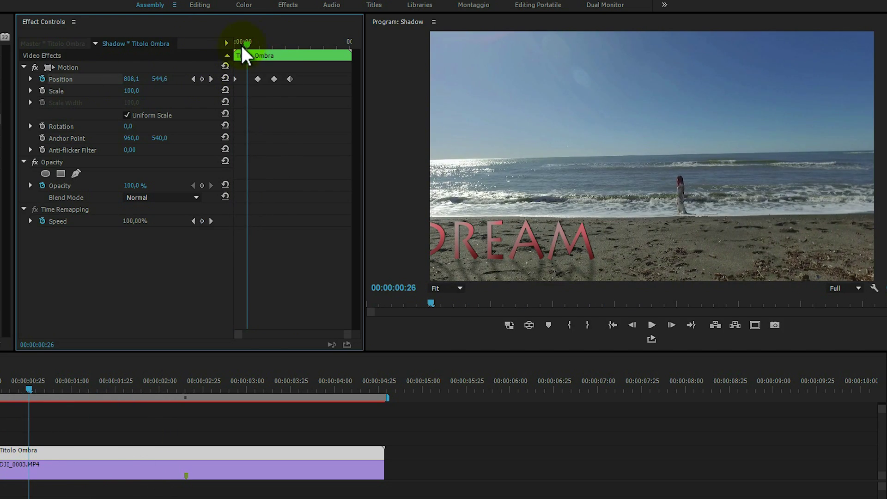
Step: Add a Position keyframe at 00:00:00:27 by nudging X, then replay the slide
{"action": "left_click_drag", "start_coordinate": [239, 42], "coordinate": [248, 43]}
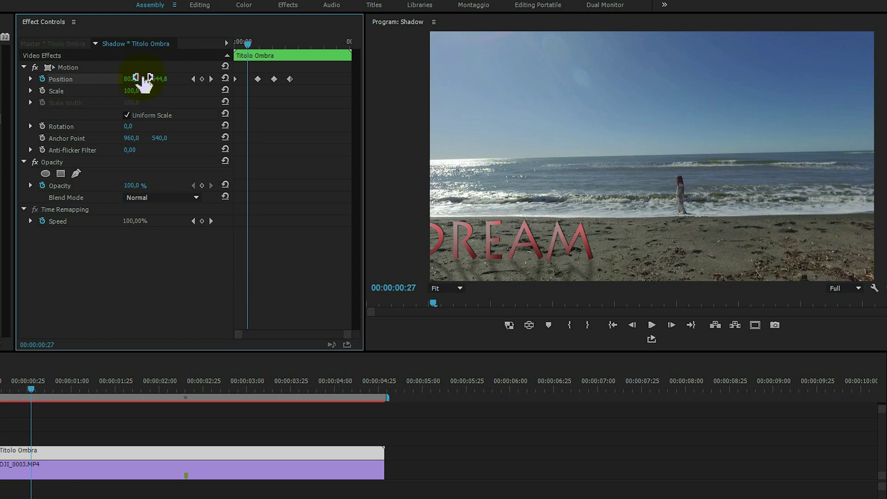
{"action": "left_click_drag", "start_coordinate": [139, 79], "coordinate": [145, 80]}
{"action": "left_click", "coordinate": [211, 79]}
{"action": "left_click", "coordinate": [211, 79]}
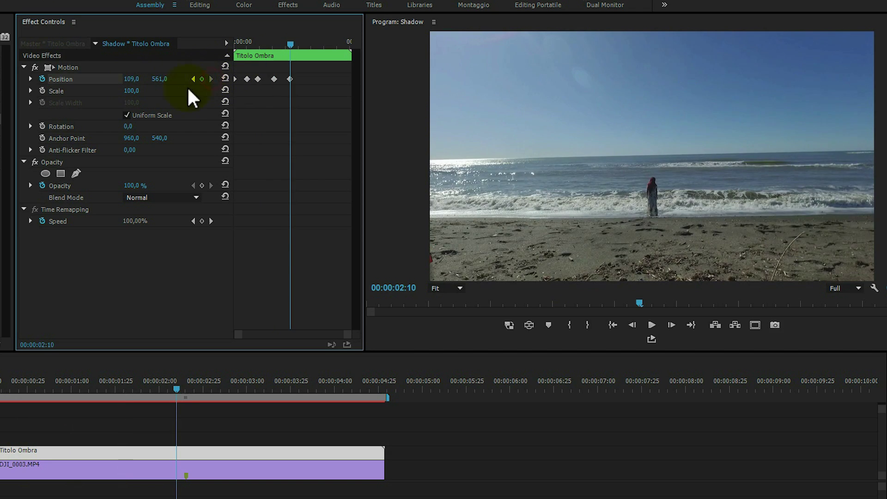
{"action": "left_click_drag", "start_coordinate": [257, 40], "coordinate": [237, 41]}
{"action": "key", "text": "space"}
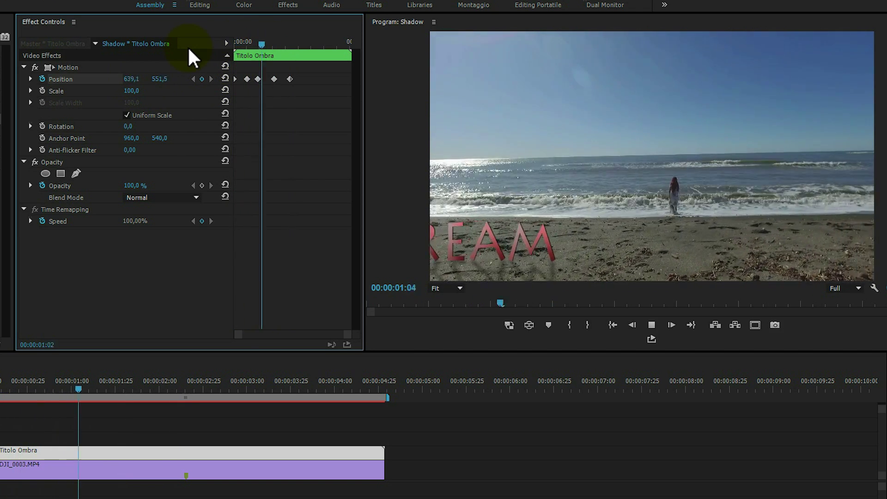
{"action": "left_click", "coordinate": [248, 41]}
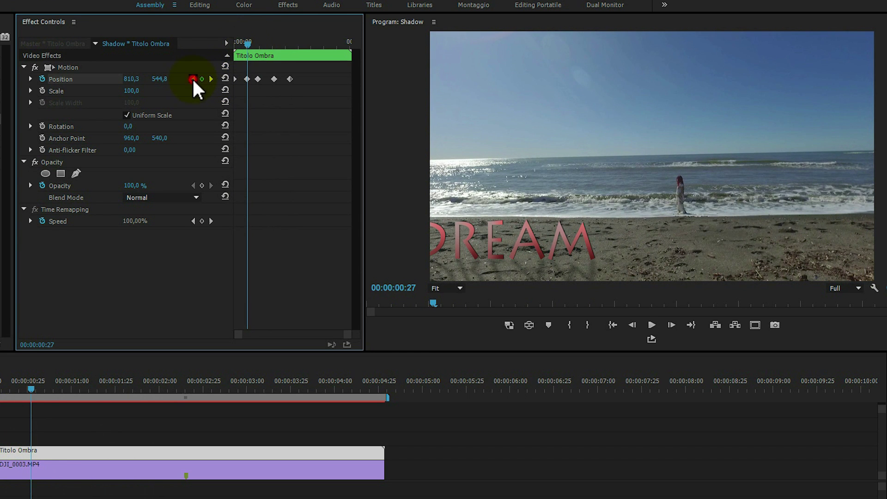
Step: Review the keyframes at 00:00:00:48 and 00:00:01:29 and preview the slide around 01:14
{"action": "left_click", "coordinate": [211, 79]}
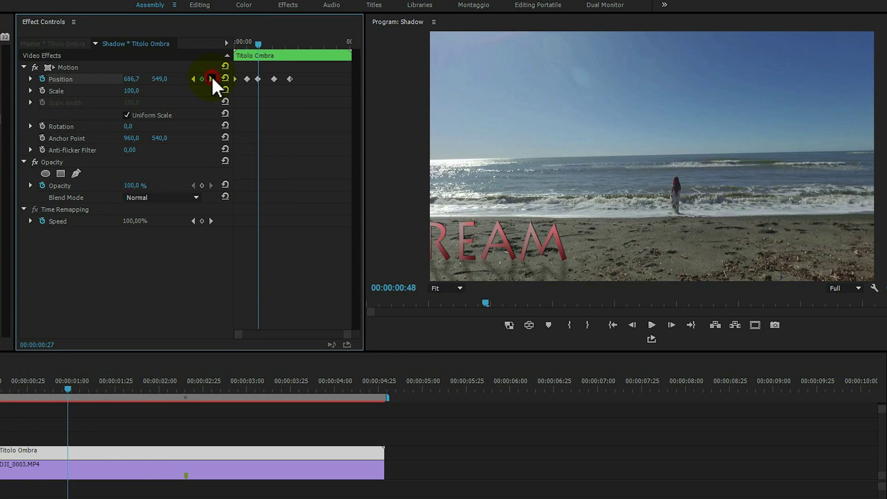
{"action": "left_click", "coordinate": [251, 41]}
{"action": "left_click", "coordinate": [212, 78]}
{"action": "left_click", "coordinate": [211, 78]}
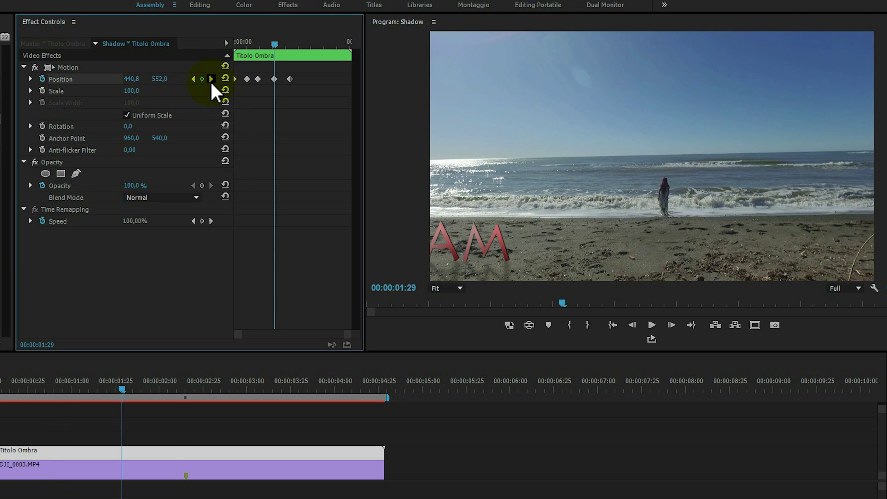
{"action": "left_click", "coordinate": [210, 78]}
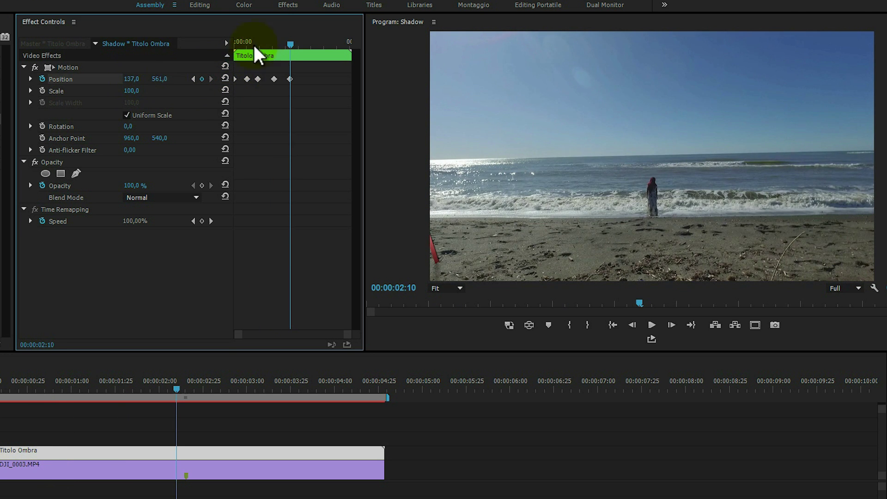
{"action": "key", "text": "space"}
{"action": "left_click", "coordinate": [270, 42]}
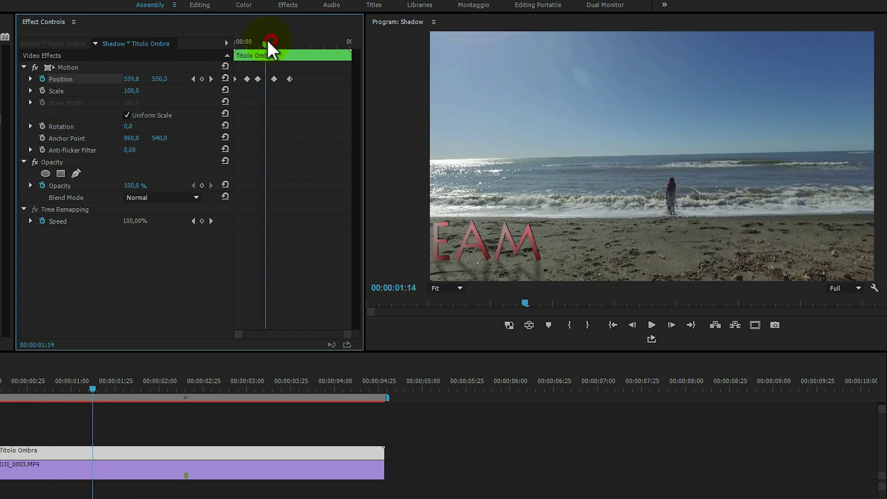
{"action": "left_click_drag", "start_coordinate": [267, 40], "coordinate": [271, 42]}
{"action": "left_click", "coordinate": [211, 78]}
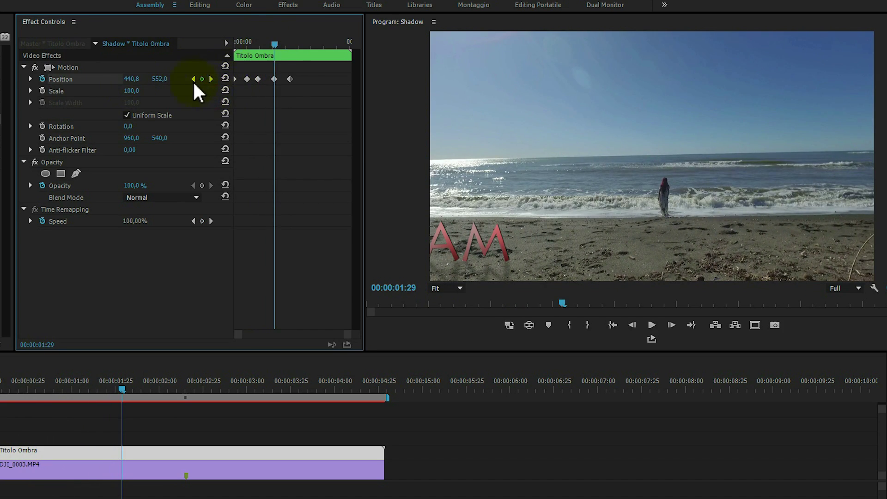
{"action": "left_click", "coordinate": [193, 78]}
Step: Add a Position keyframe at 00:00:01:10 shifting the title slightly right
{"action": "left_click_drag", "start_coordinate": [275, 41], "coordinate": [265, 43]}
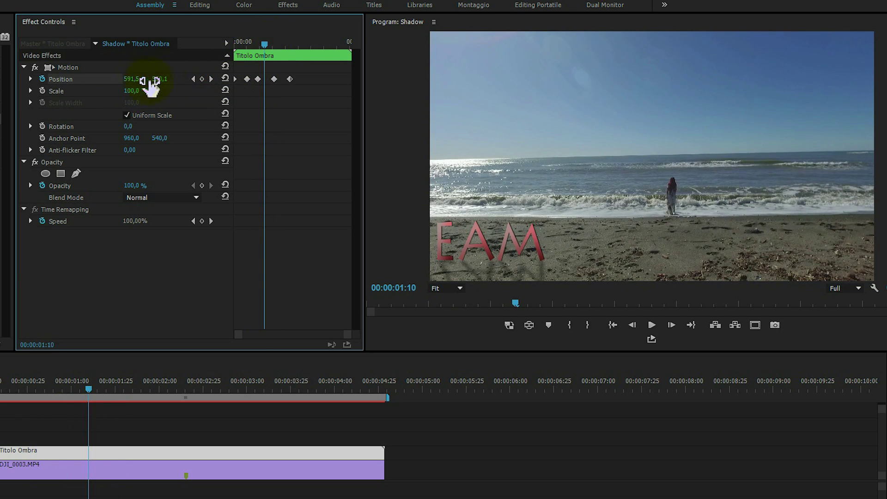
{"action": "left_click_drag", "start_coordinate": [148, 81], "coordinate": [150, 82]}
{"action": "key", "text": "Home"}
{"action": "key", "text": "space"}
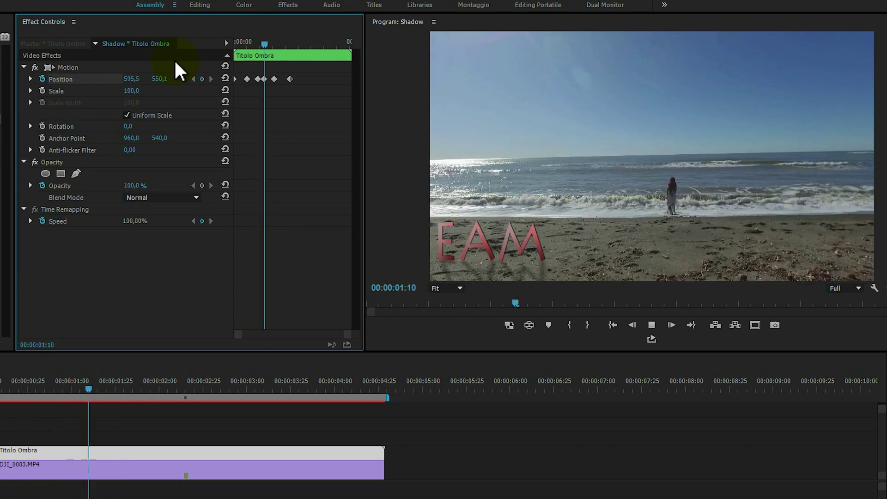
Step: Push the title fully off-screen left at 00:00:02:28, ending at X 73,0
{"action": "left_click_drag", "start_coordinate": [143, 79], "coordinate": [158, 76]}
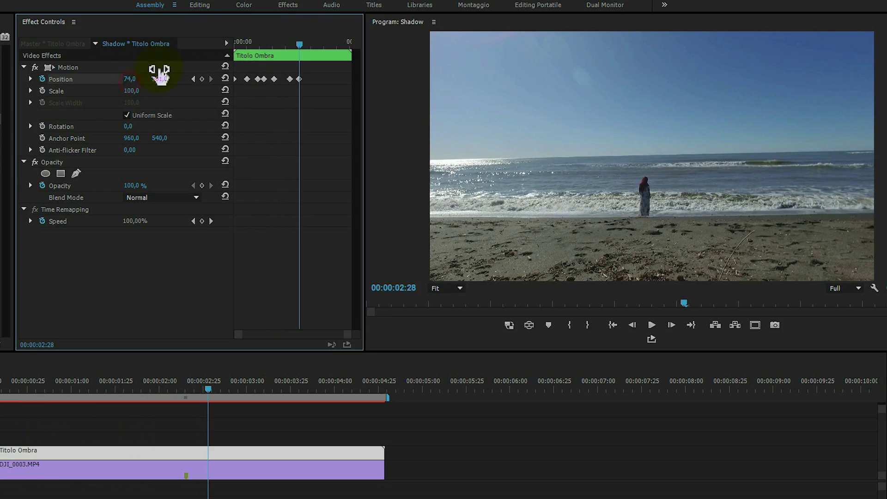
{"action": "key", "text": "Home"}
{"action": "key", "text": "space"}
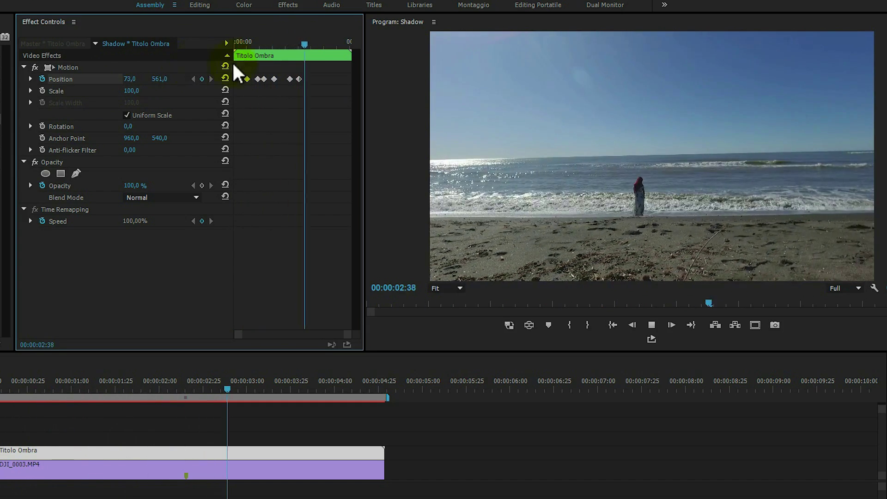
{"action": "left_click", "coordinate": [297, 43]}
Step: Replay the finished DREAM slide-off from the start to check the motion
{"action": "key", "text": "Home"}
{"action": "key", "text": "space"}
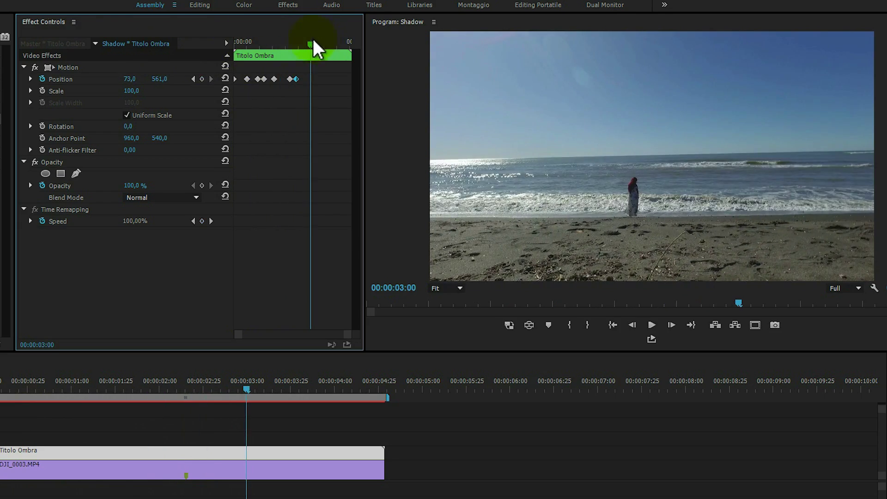
{"action": "key", "text": "Home"}
{"action": "key", "text": "space"}
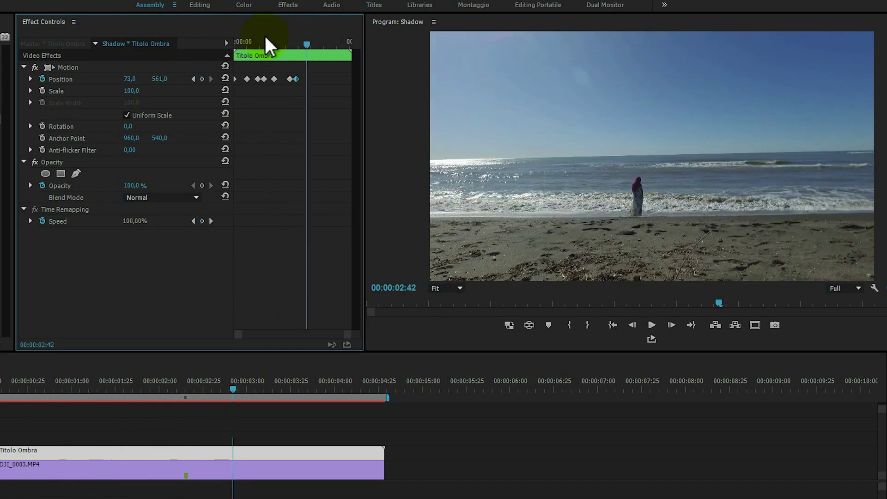
{"action": "key", "text": "space"}
{"action": "key", "text": "Home"}
{"action": "key", "text": "Return"}
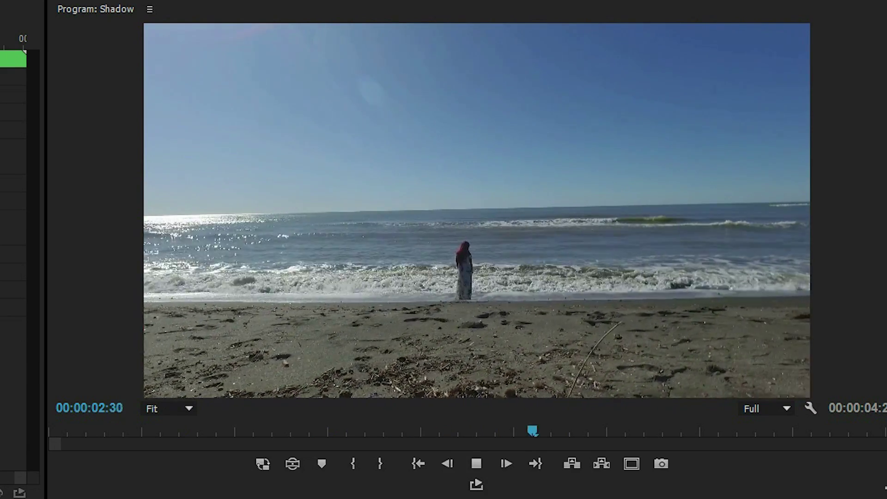
{"action": "key", "text": "space"}
{"action": "key", "text": "Home"}
{"action": "key", "text": "space"}
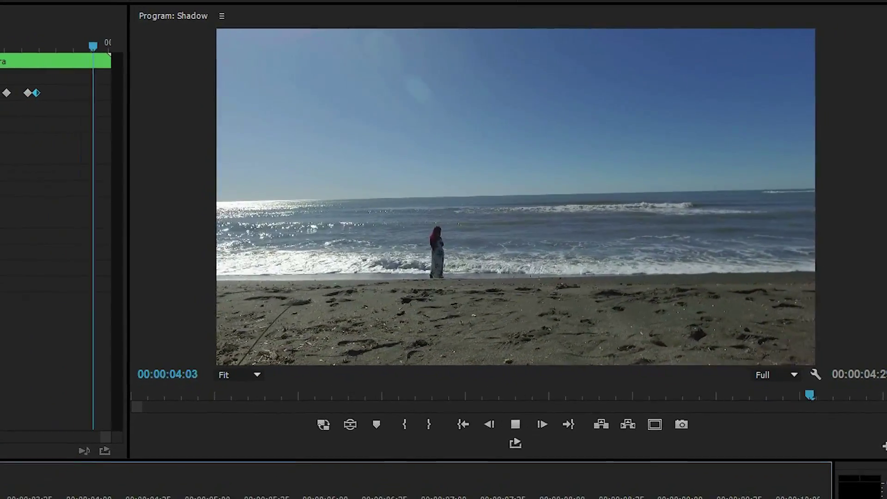
{"action": "key", "text": "space"}
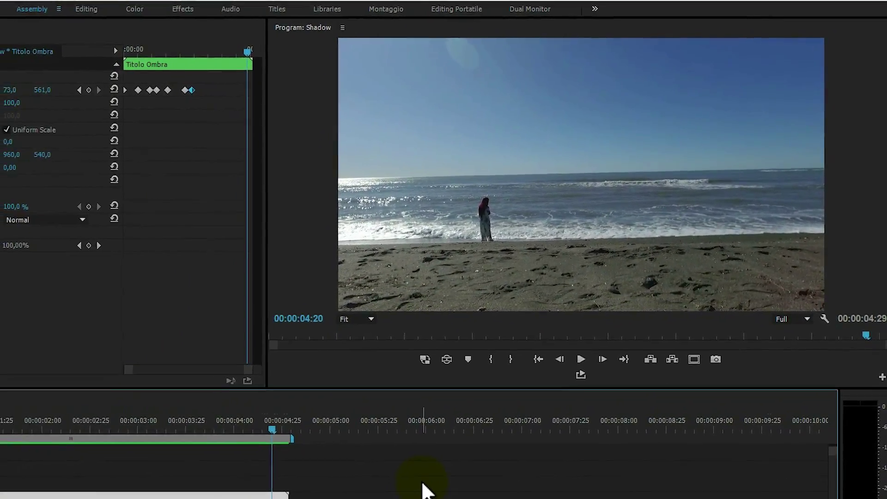